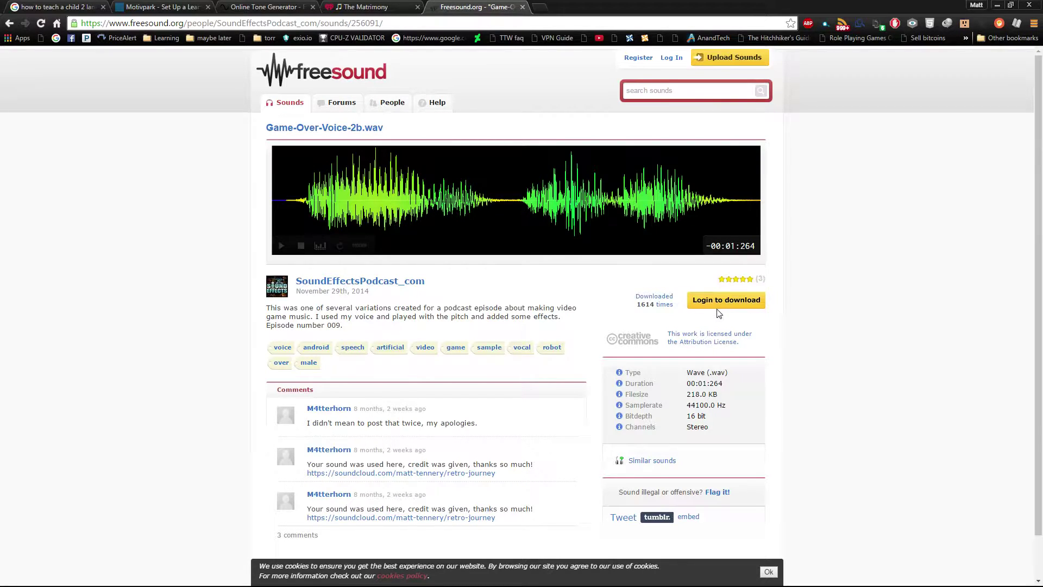
- Play the Game-Over-Voice-2b.wav preview and inspect its waveform player in the page's code
{"action": "left_click", "coordinate": [285, 249]}
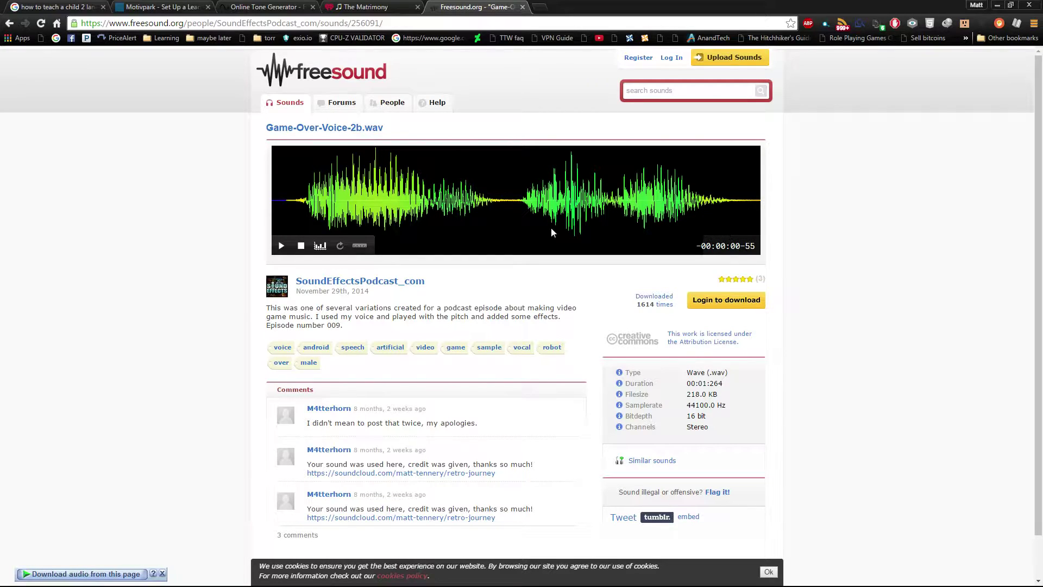
{"action": "left_click", "coordinate": [281, 248]}
{"action": "right_click", "coordinate": [395, 191]}
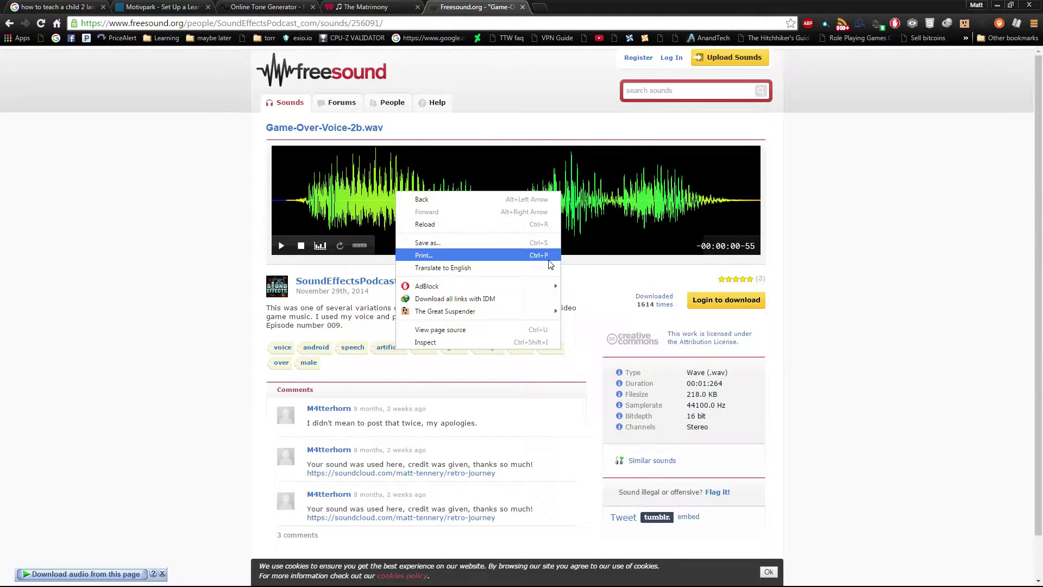
{"action": "mouse_move", "coordinate": [523, 315]}
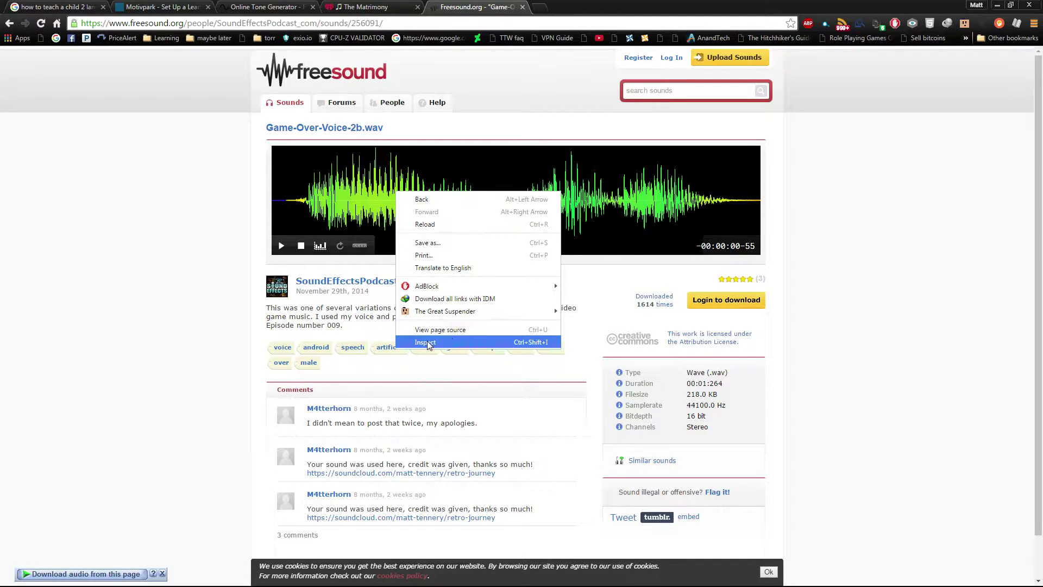
{"action": "left_click", "coordinate": [487, 346]}
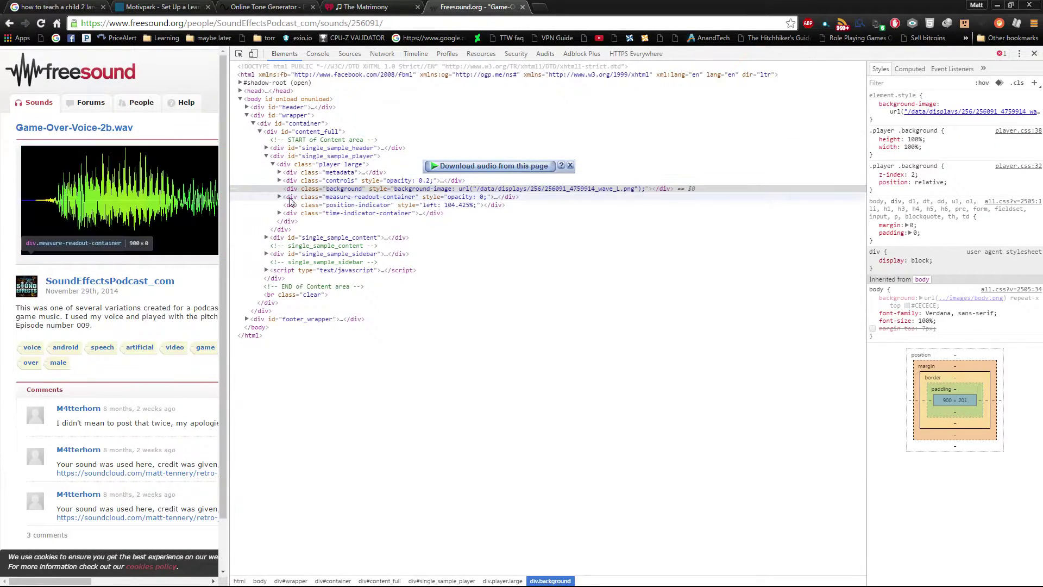
- Expand the metadata element inside the large player's code to reveal its audio file links
{"action": "left_click", "coordinate": [279, 180]}
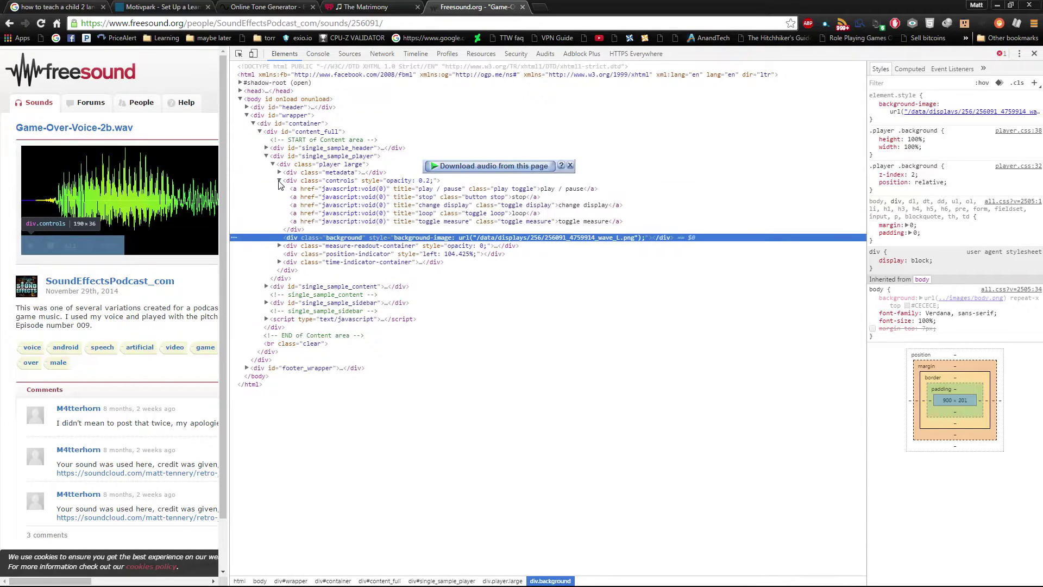
{"action": "left_click", "coordinate": [279, 181]}
{"action": "left_click", "coordinate": [280, 173]}
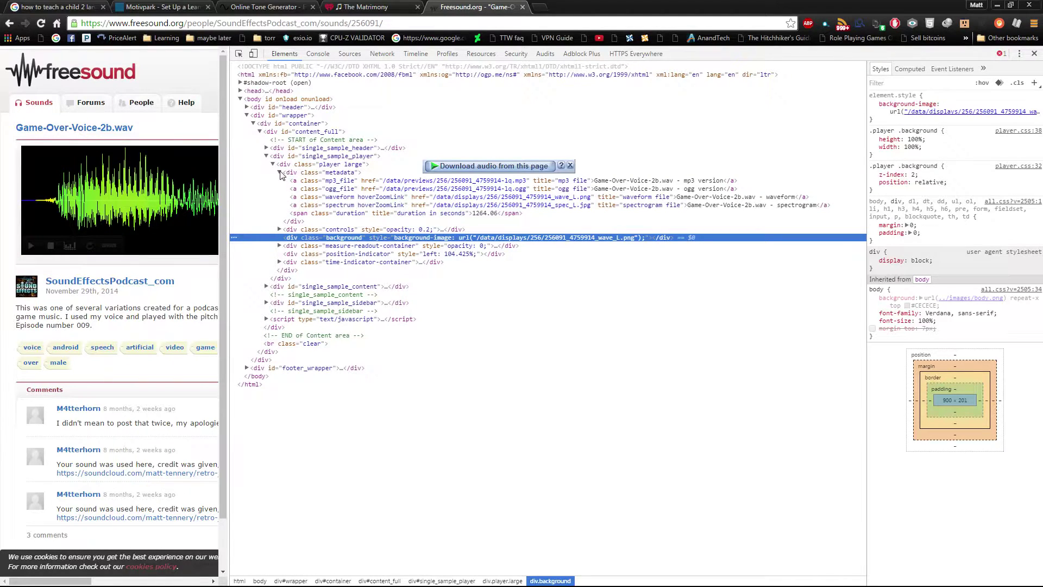
{"action": "left_click", "coordinate": [279, 173]}
{"action": "left_click", "coordinate": [279, 173]}
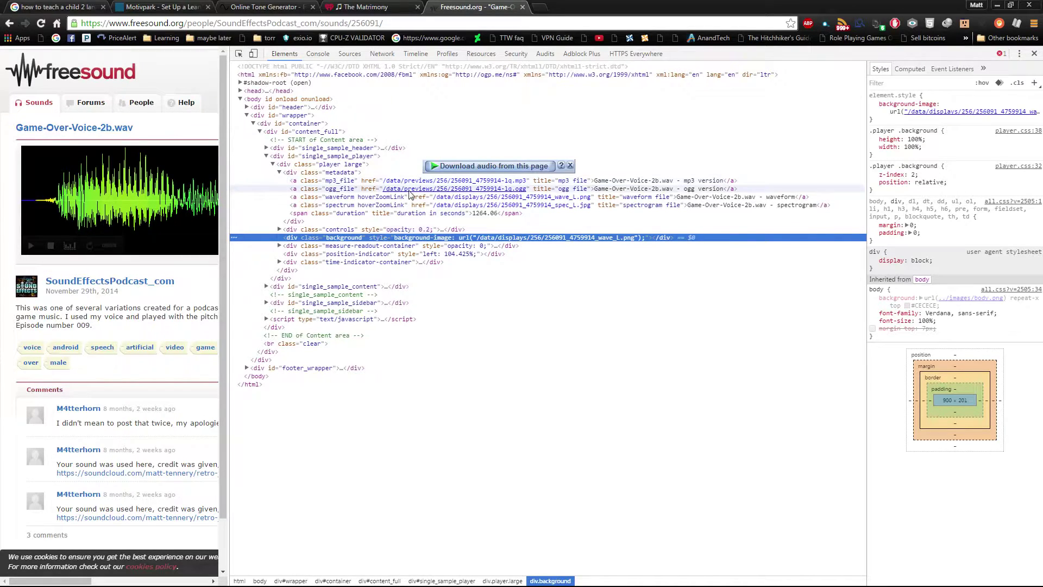
- Open the linked mp3 preview file in a new browser tab and move the duplicate download dialog aside
{"action": "right_click", "coordinate": [468, 183]}
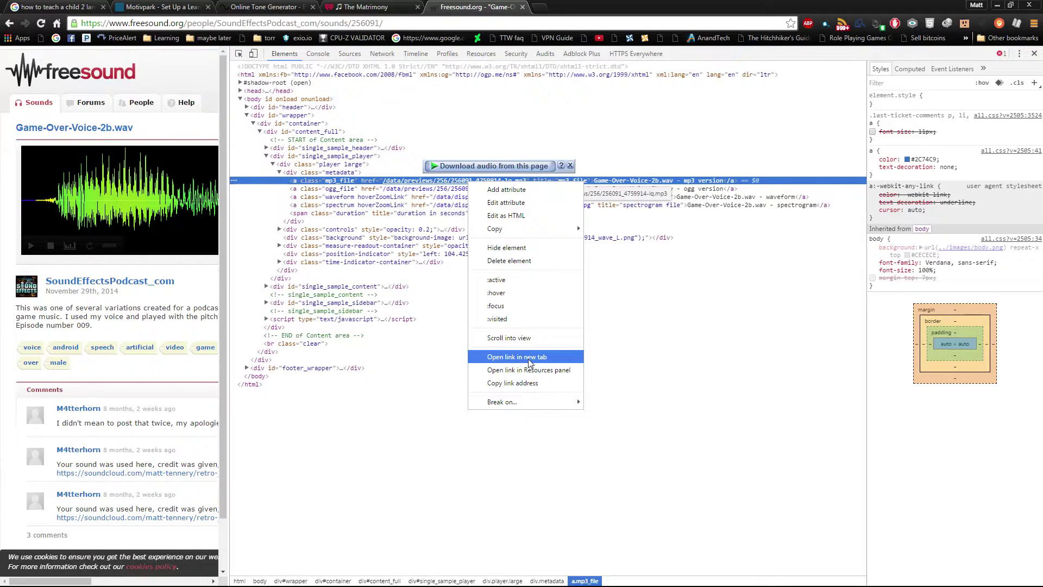
{"action": "left_click", "coordinate": [545, 357]}
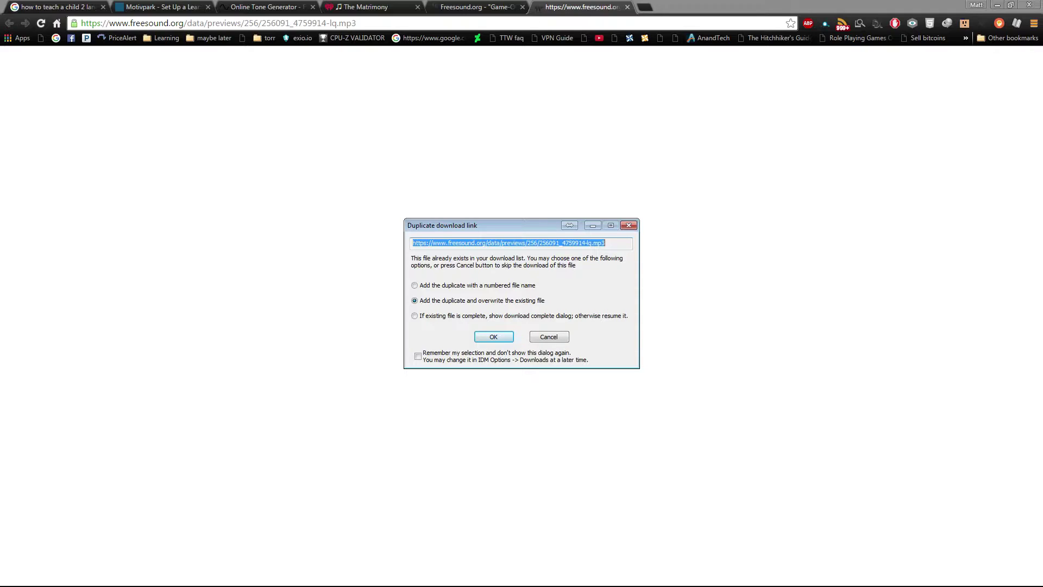
{"action": "left_click_drag", "start_coordinate": [511, 225], "coordinate": [585, 155]}
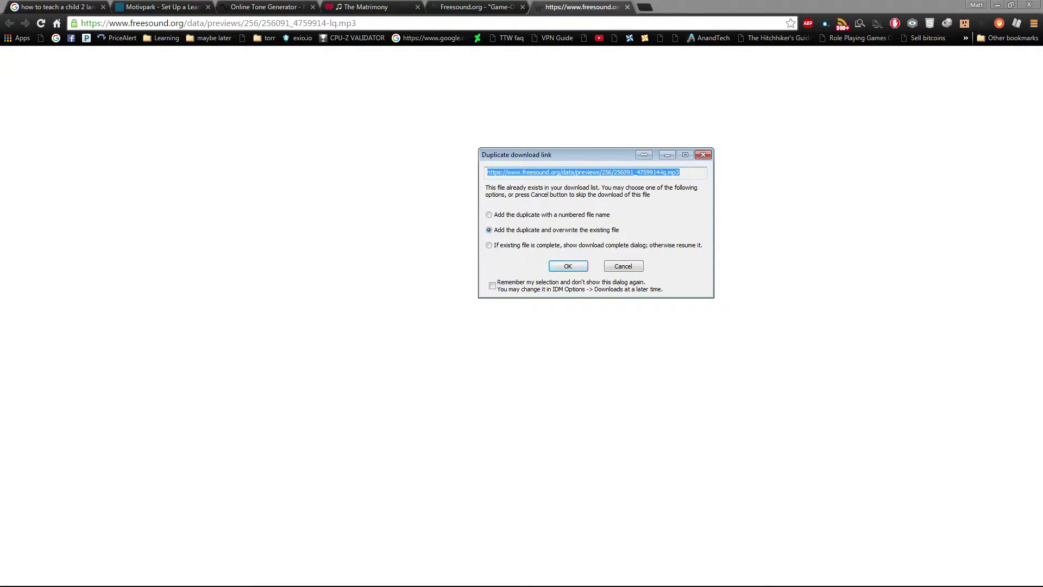
- Save the opened audio as 256091_4759914-lq.mp3 in MP3 Format Sound to the ref folder, dismissing the duplicate download dialog
{"action": "left_click", "coordinate": [1034, 23]}
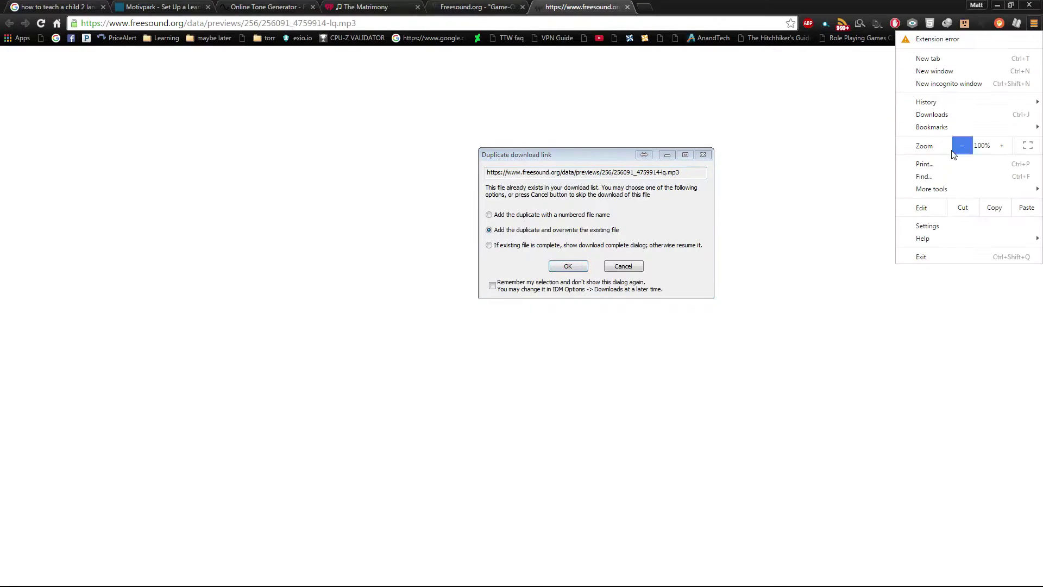
{"action": "mouse_move", "coordinate": [937, 195]}
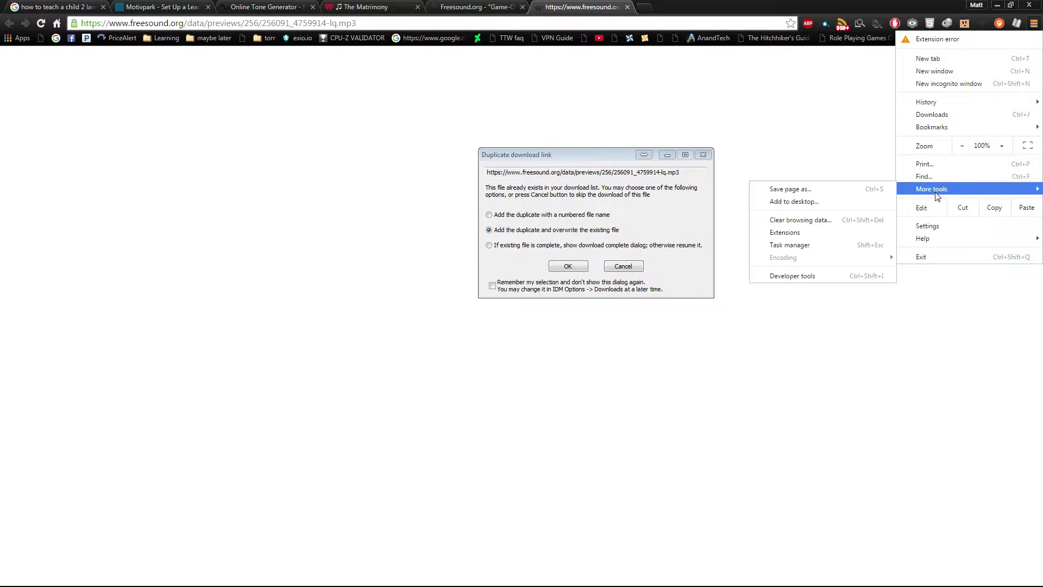
{"action": "left_click", "coordinate": [832, 189]}
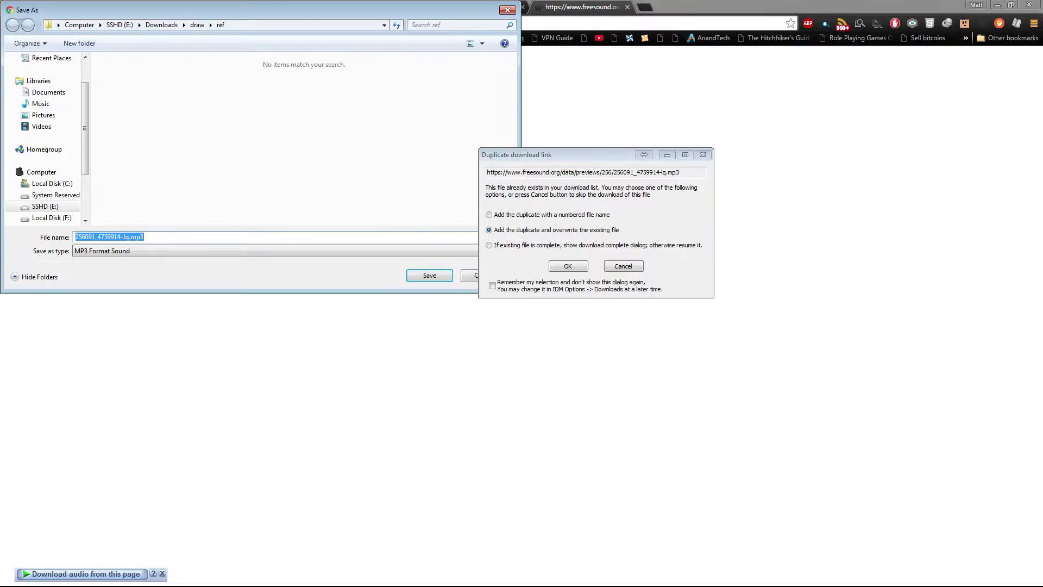
{"action": "left_click", "coordinate": [704, 154]}
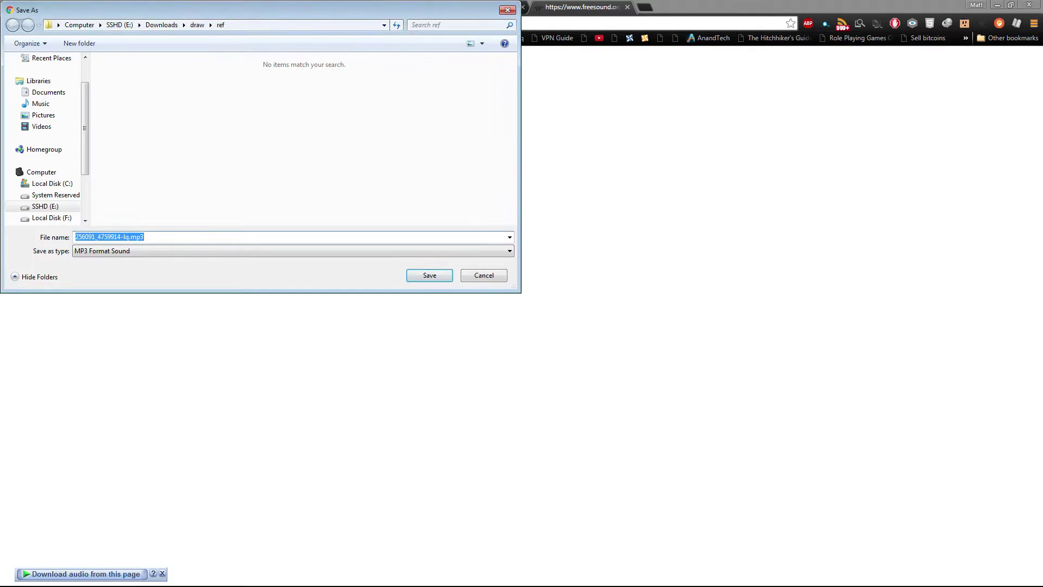
{"action": "left_click", "coordinate": [293, 251]}
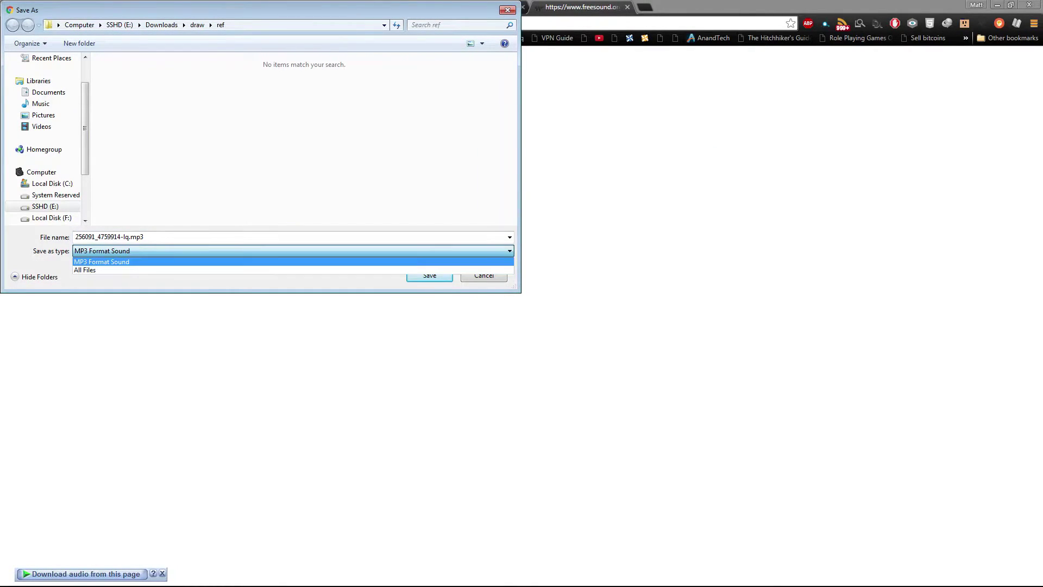
{"action": "left_click", "coordinate": [293, 251]}
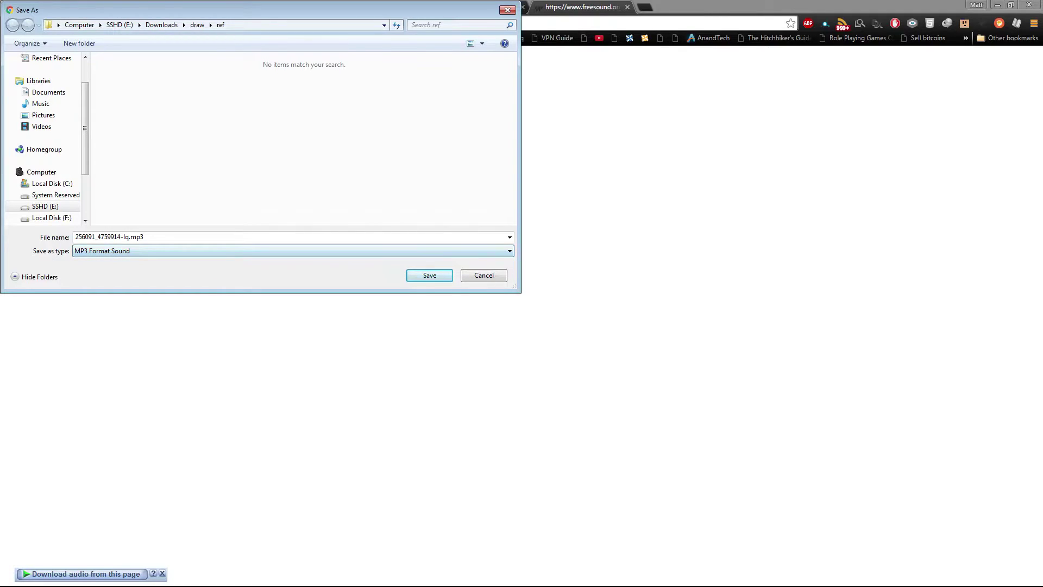
{"action": "left_click", "coordinate": [435, 275]}
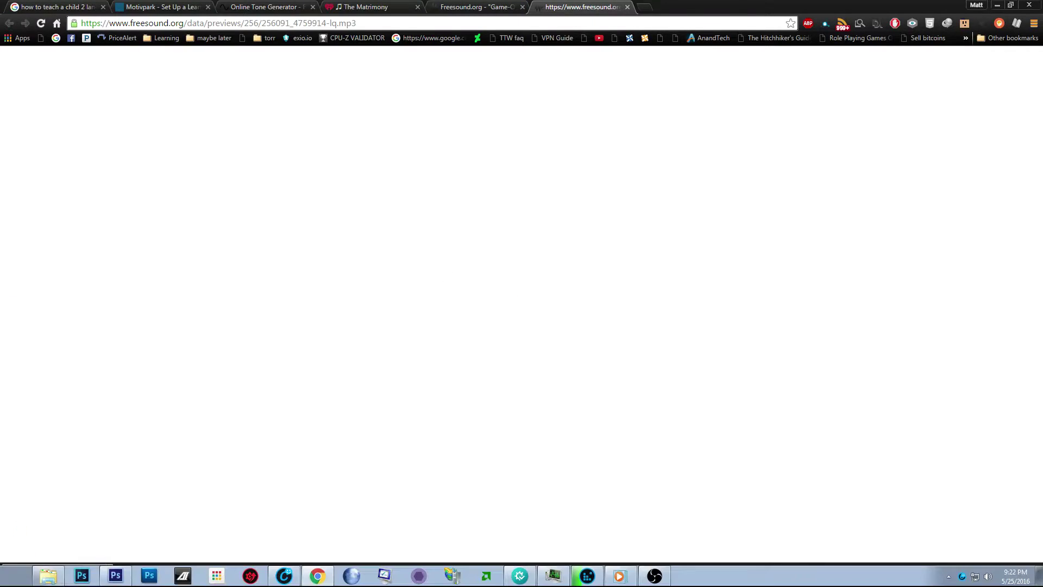
{"action": "left_click", "coordinate": [103, 565]}
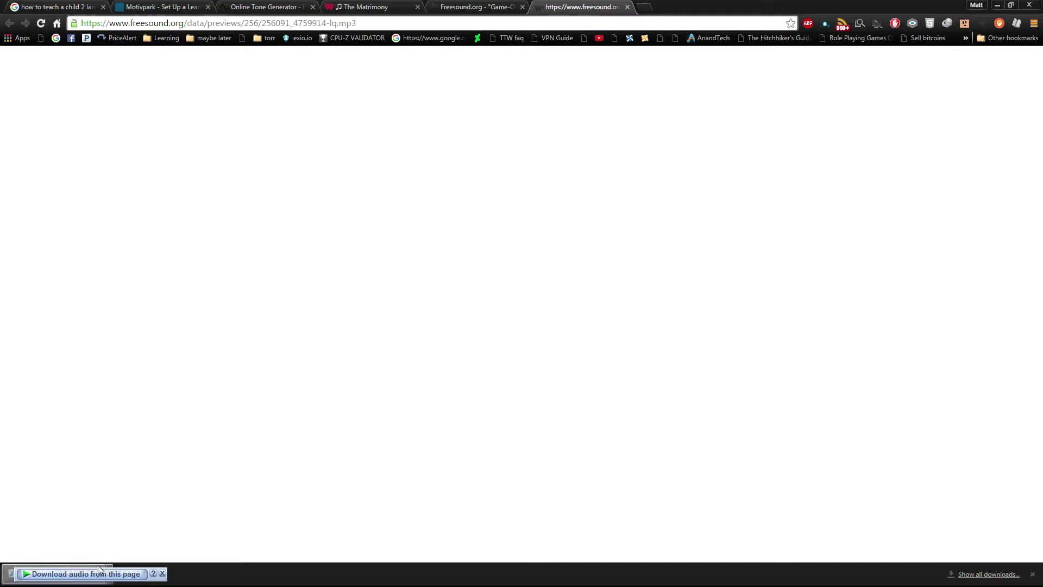
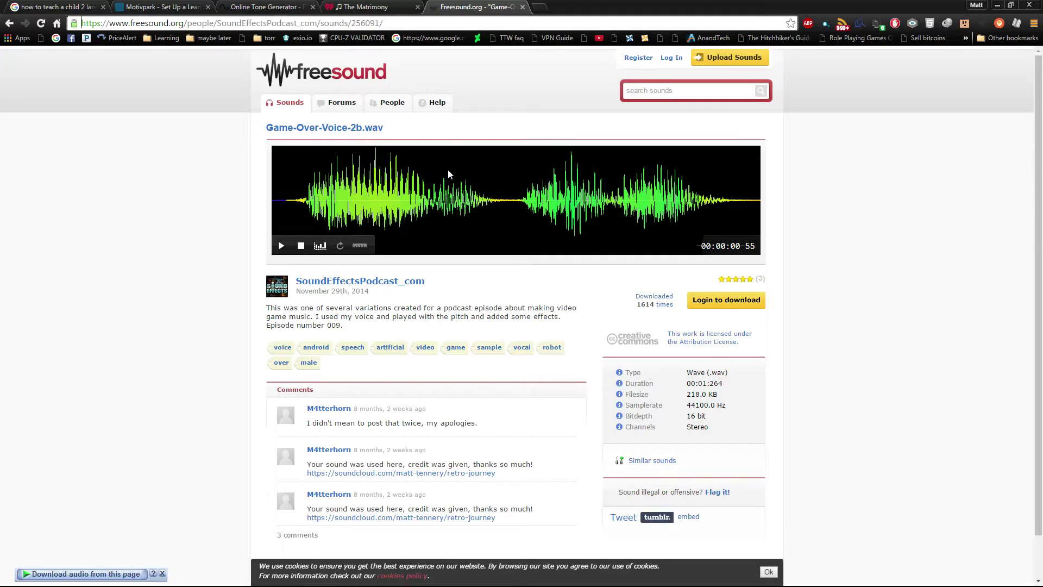
- Inspect the waveform player again, review the options for the mp3 link in its metadata, and close the developer tools
{"action": "right_click", "coordinate": [476, 215]}
{"action": "left_click", "coordinate": [519, 367]}
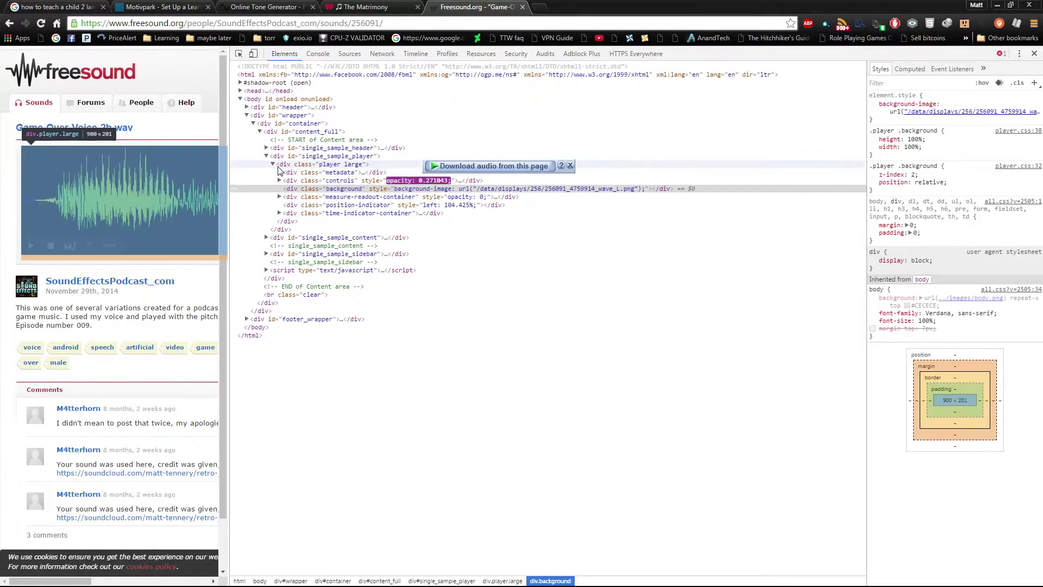
{"action": "left_click", "coordinate": [280, 172]}
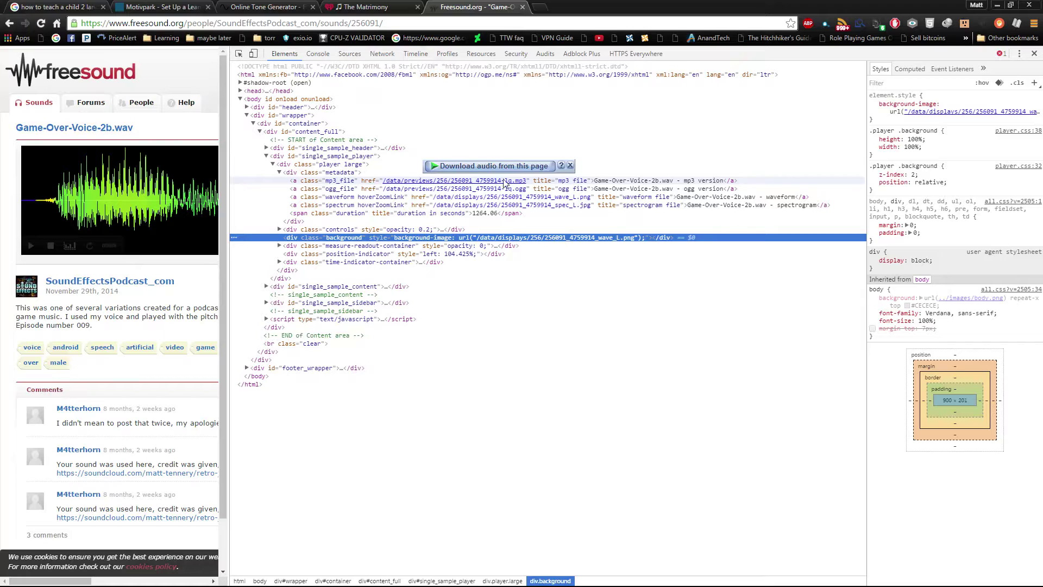
{"action": "right_click", "coordinate": [478, 184]}
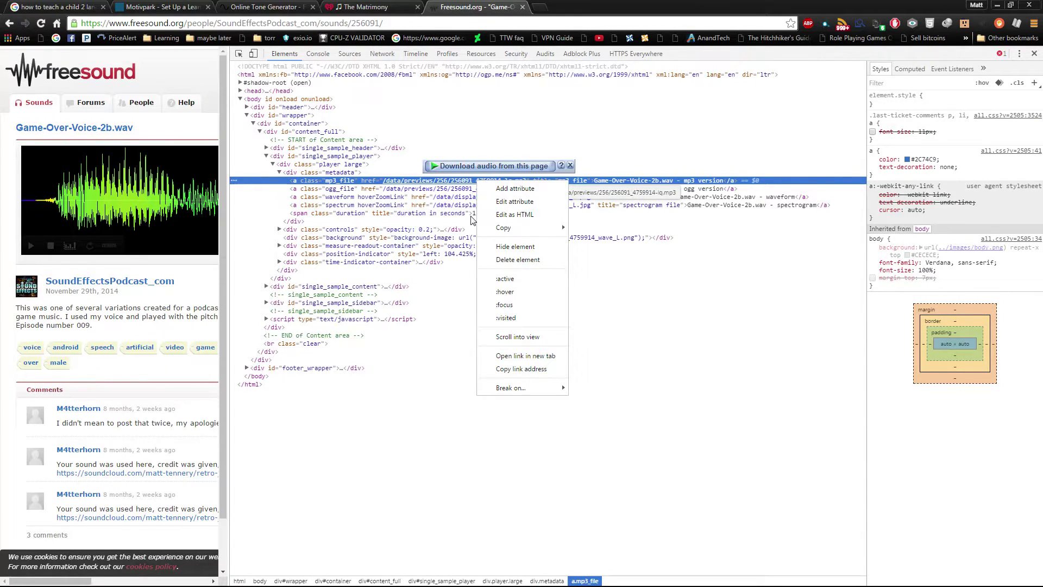
{"action": "left_click", "coordinate": [386, 220]}
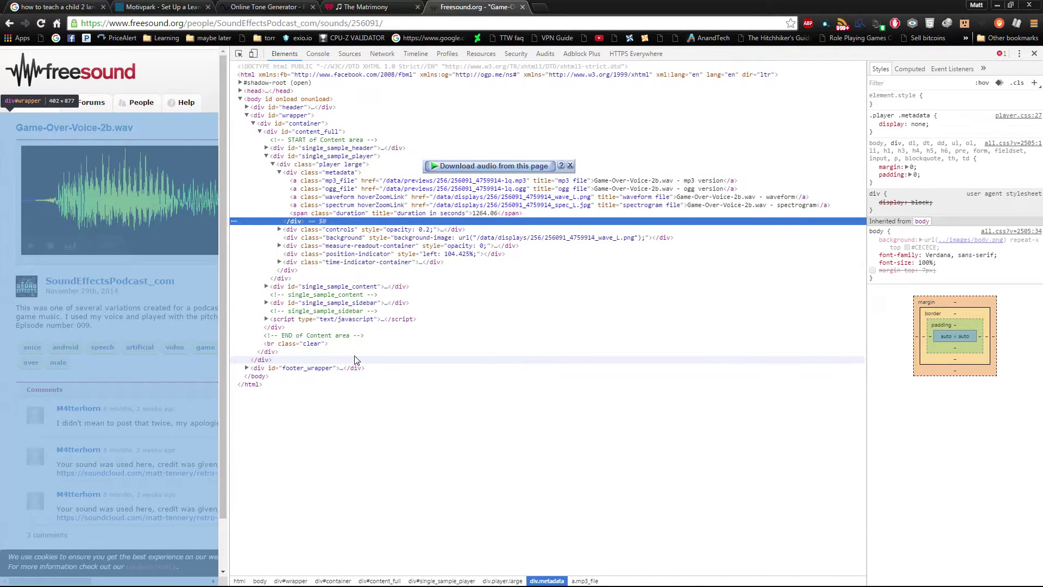
{"action": "left_click", "coordinate": [278, 172]}
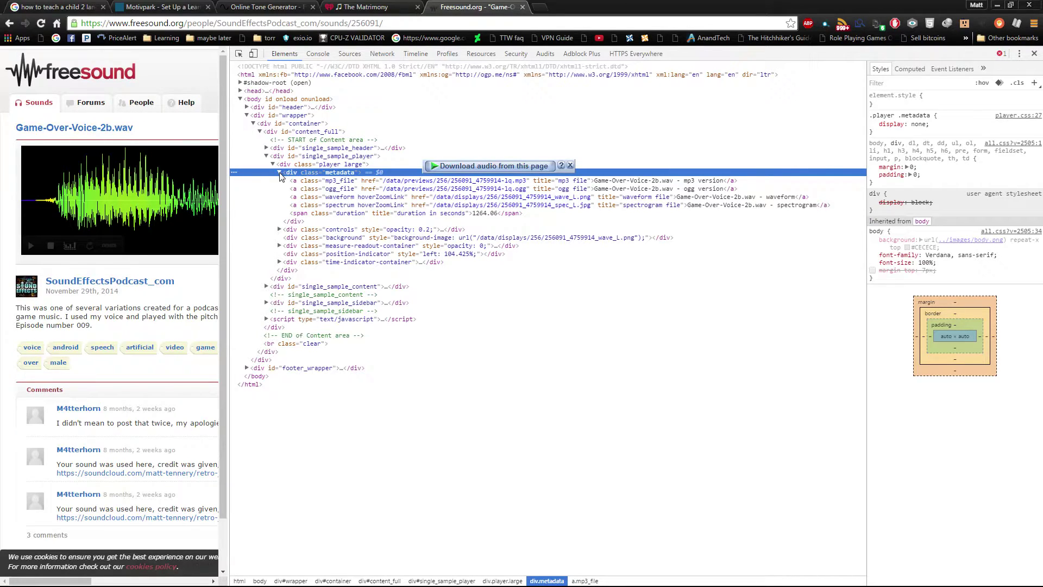
{"action": "left_click", "coordinate": [279, 173]}
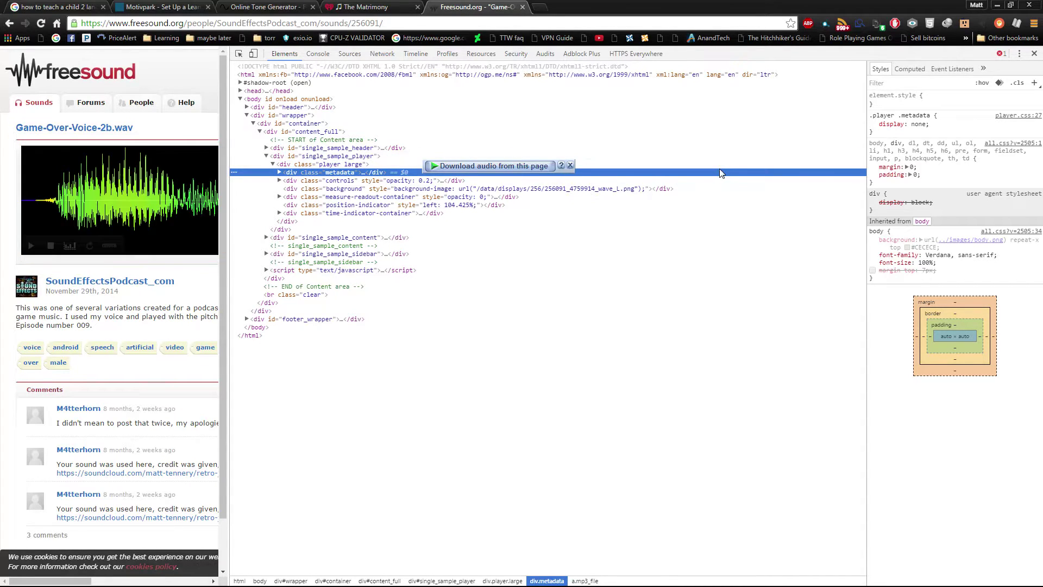
{"action": "left_click", "coordinate": [1035, 55]}
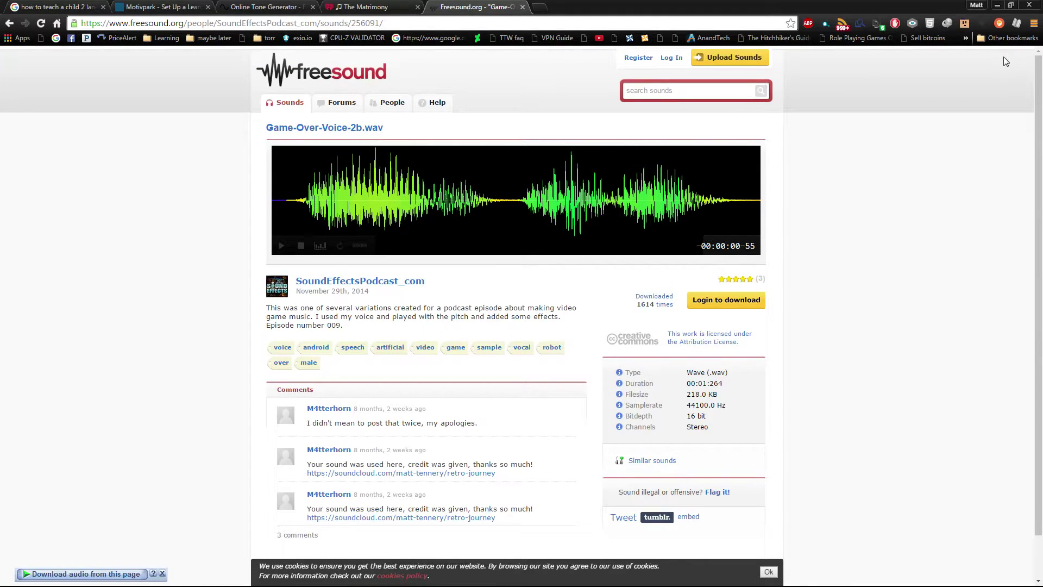
- Switch to the iHeartRadio page, start playing The Beat station and give the current song a thumbs up
{"action": "left_click", "coordinate": [400, 7]}
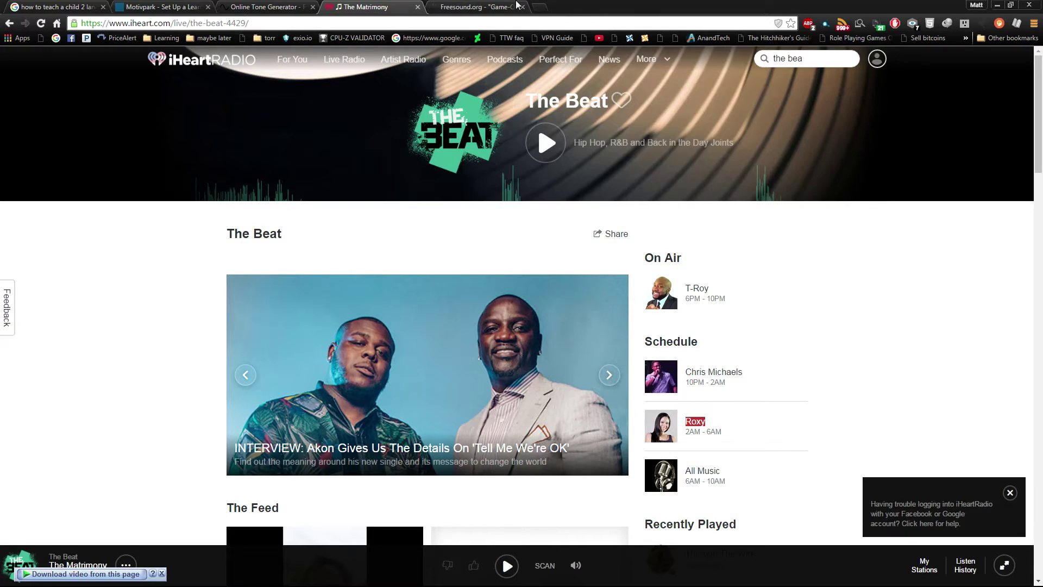
{"action": "left_click", "coordinate": [456, 7]}
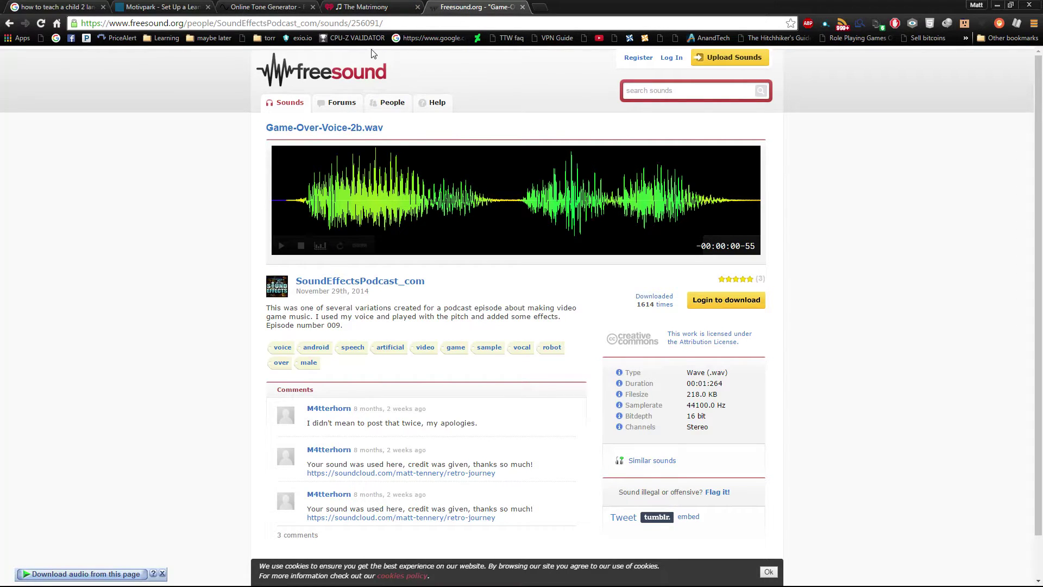
{"action": "left_click", "coordinate": [400, 6]}
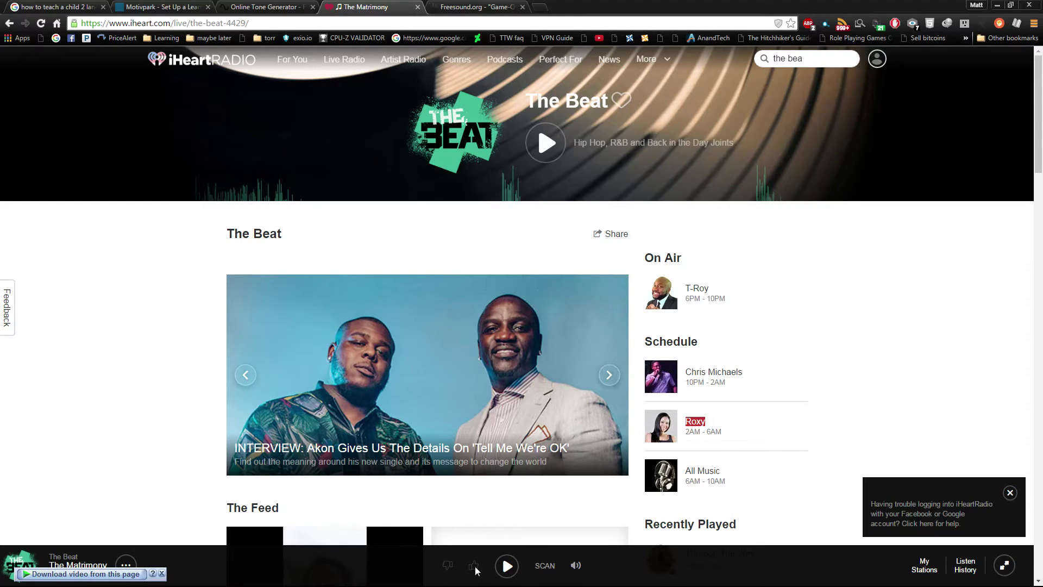
{"action": "left_click", "coordinate": [505, 565]}
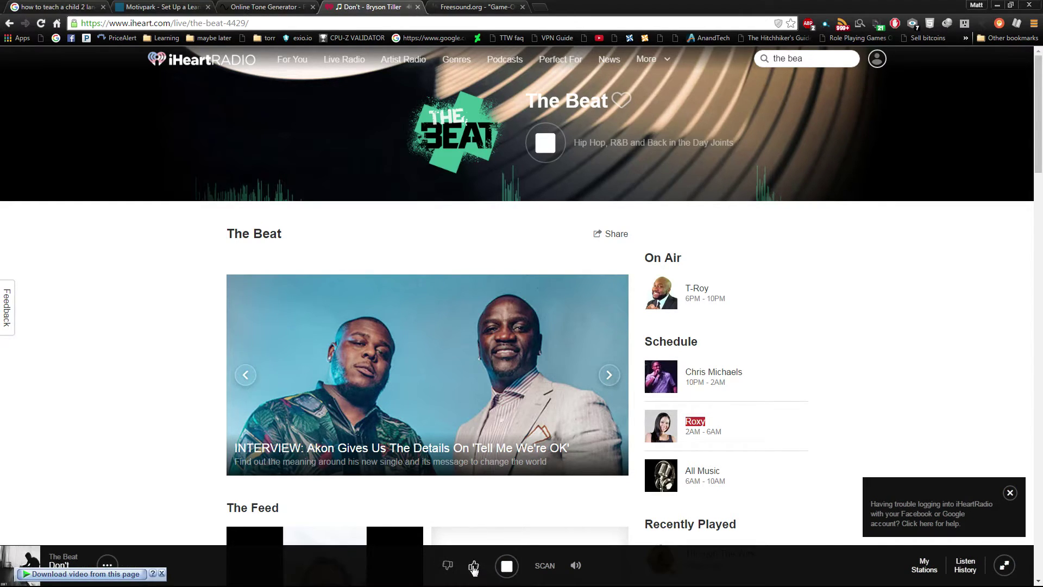
{"action": "left_click", "coordinate": [473, 568]}
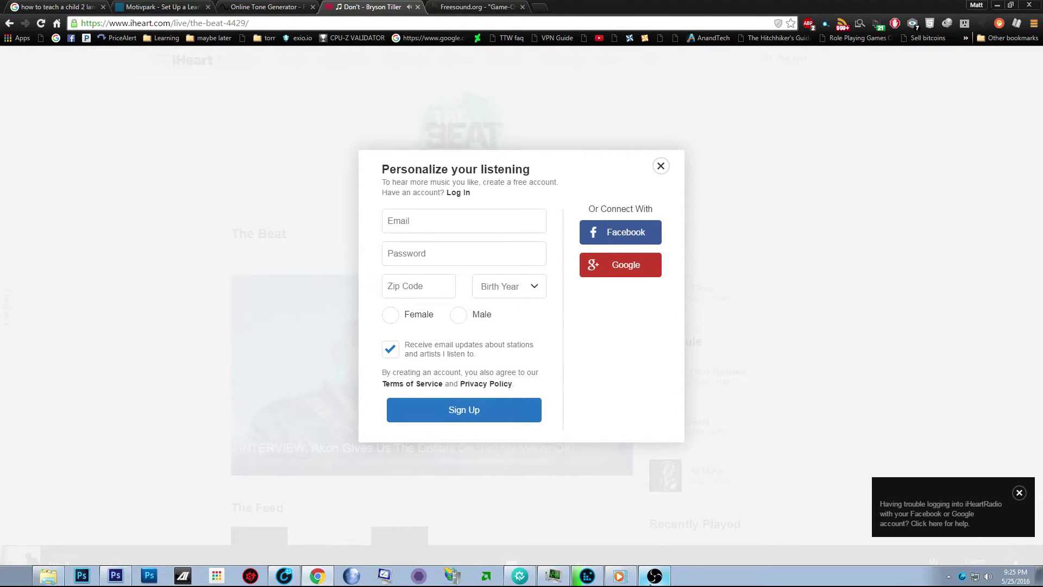
{"action": "left_click", "coordinate": [655, 576]}
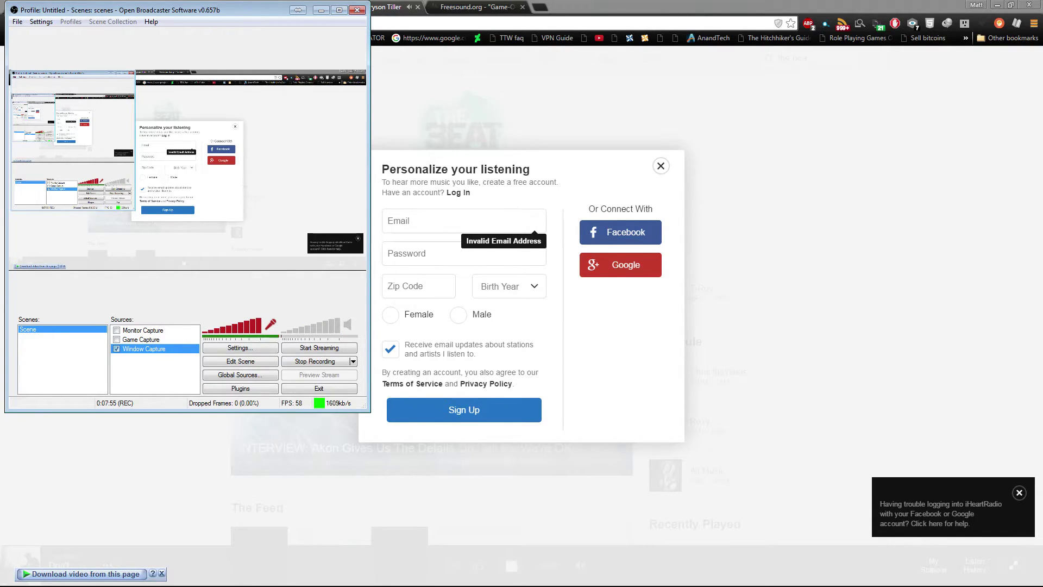
{"action": "left_click", "coordinate": [725, 265]}
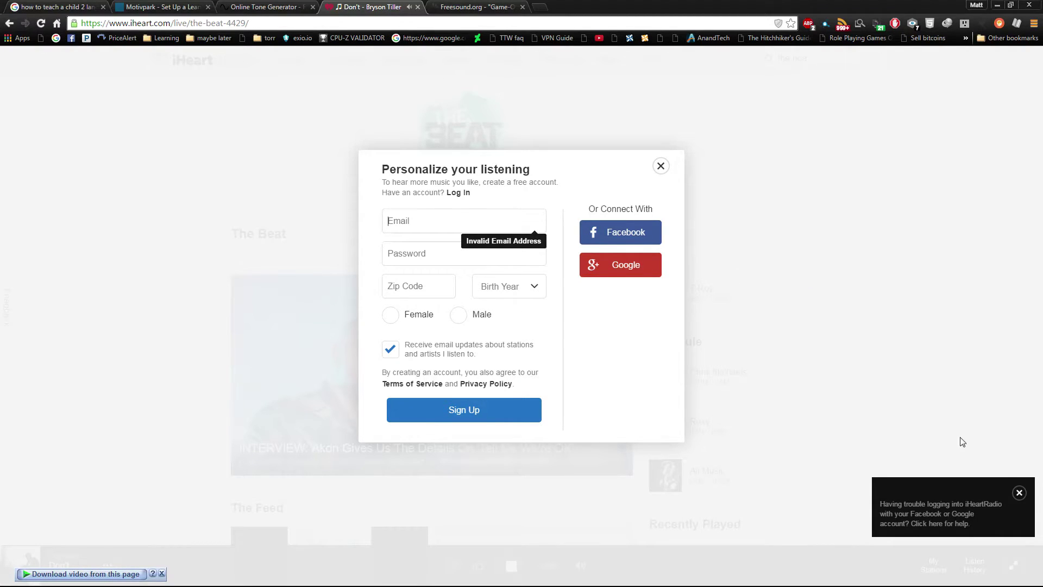
- Dismiss the login help notice and inspect the sign-up dialog's overlay in the page's code
{"action": "left_click", "coordinate": [1019, 493]}
{"action": "right_click", "coordinate": [1006, 478]}
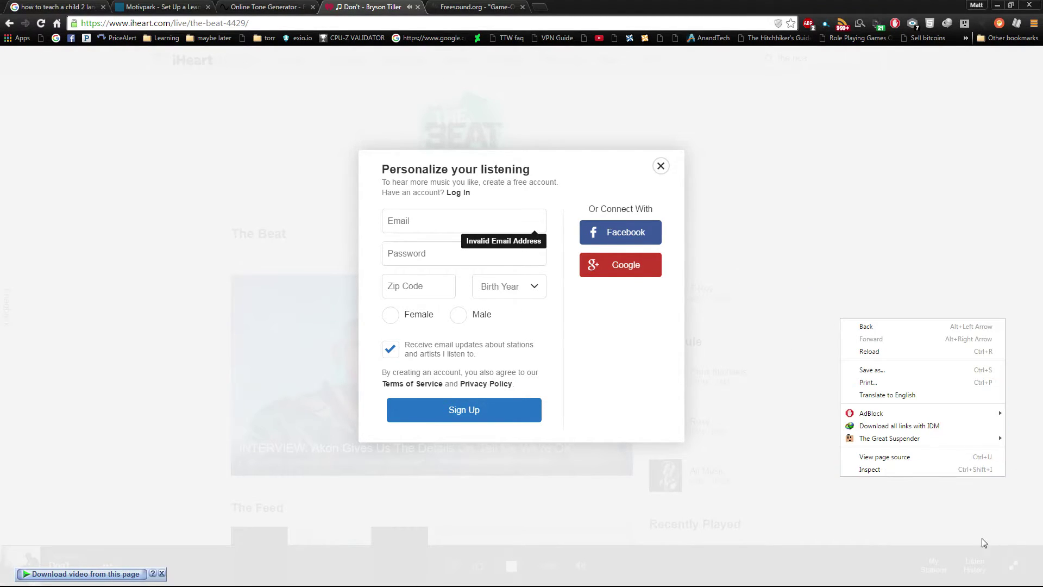
{"action": "left_click", "coordinate": [957, 471]}
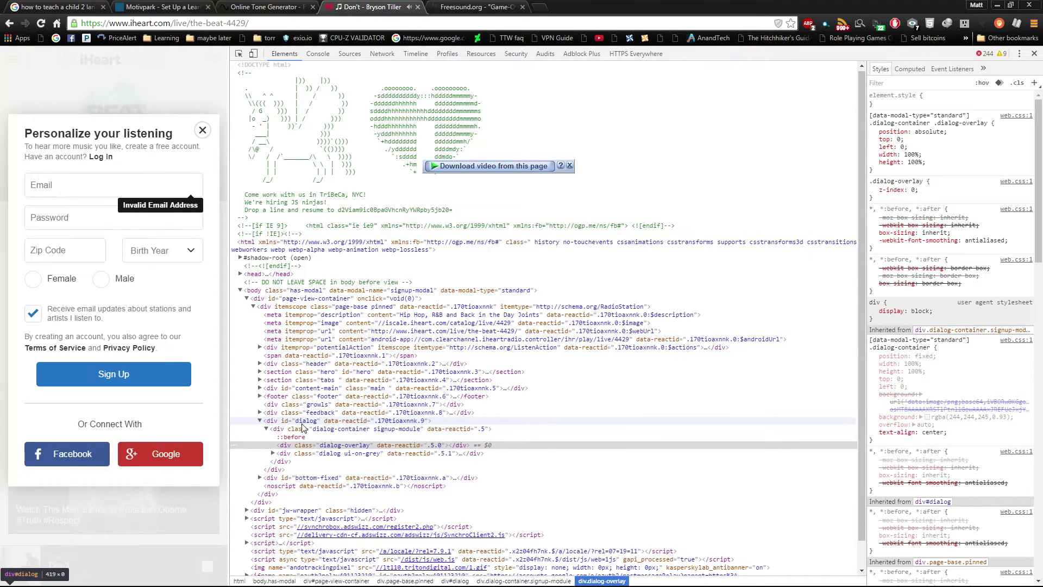
- Delete the dialog-container signup-module element from the page's code and dismiss the video download bar
{"action": "right_click", "coordinate": [273, 430]}
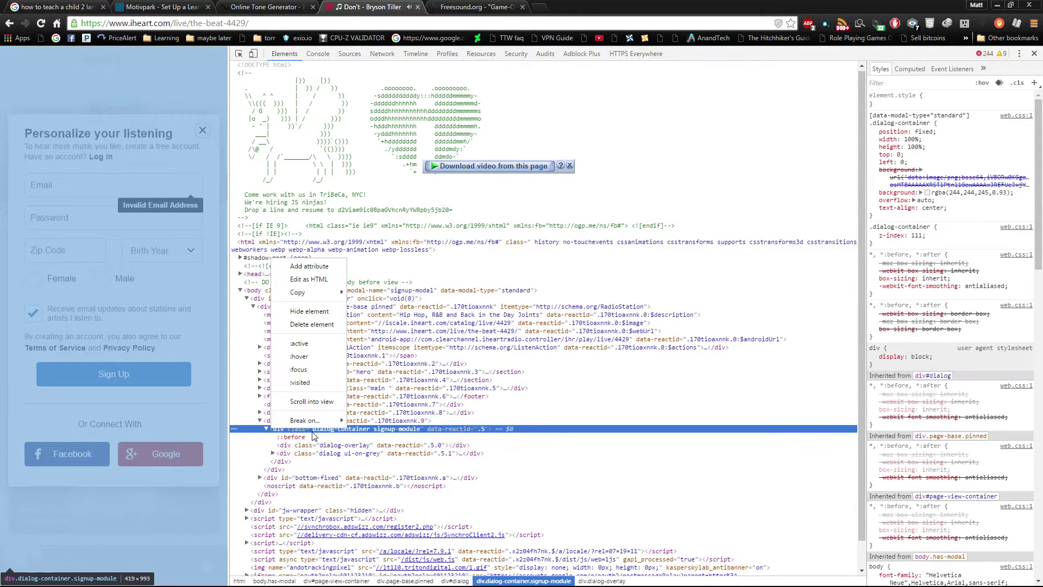
{"action": "left_click", "coordinate": [312, 324]}
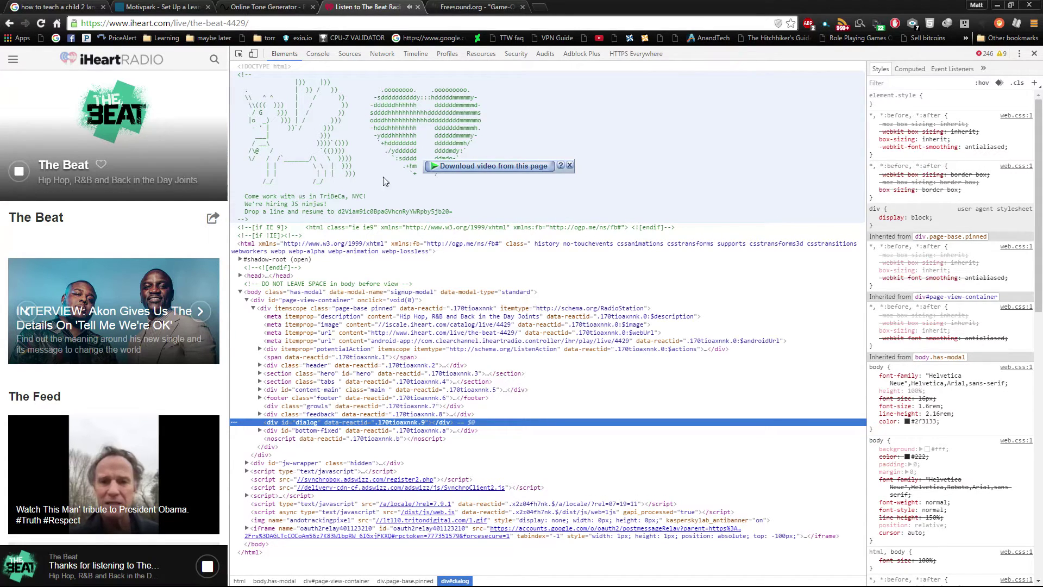
{"action": "left_click", "coordinate": [571, 166]}
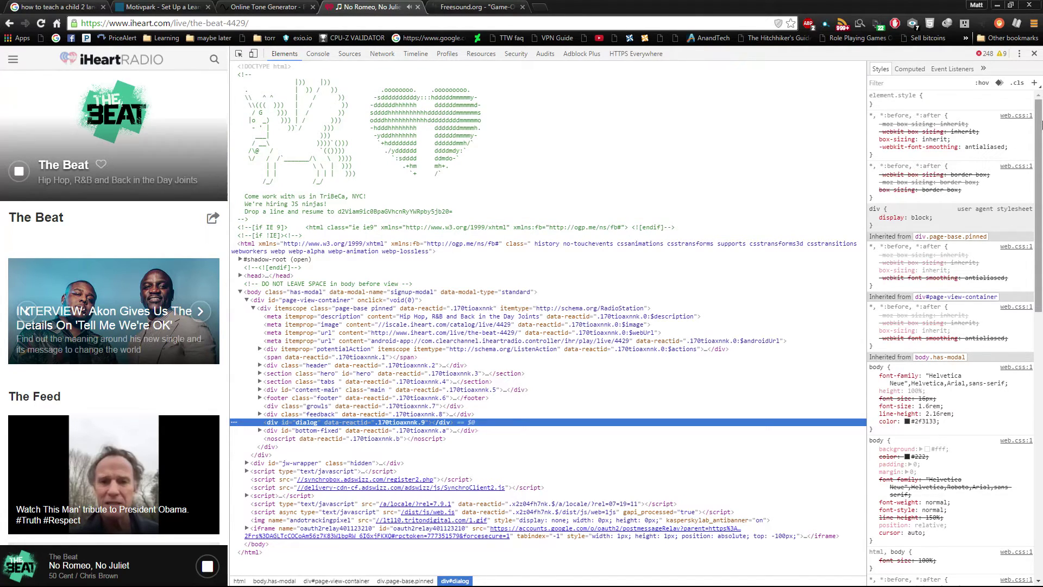
- Close the developer tools and stop The Beat station's playback
{"action": "left_click", "coordinate": [1035, 54]}
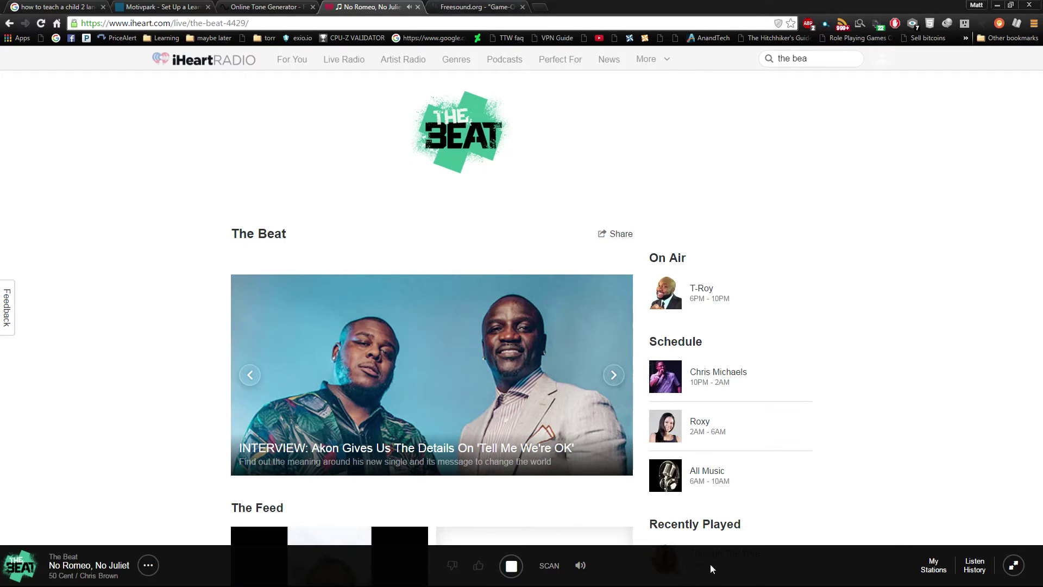
{"action": "left_click", "coordinate": [514, 561]}
{"action": "mouse_move", "coordinate": [598, 586]}
{"action": "mouse_move", "coordinate": [520, 586]}
{"action": "left_click", "coordinate": [654, 576]}
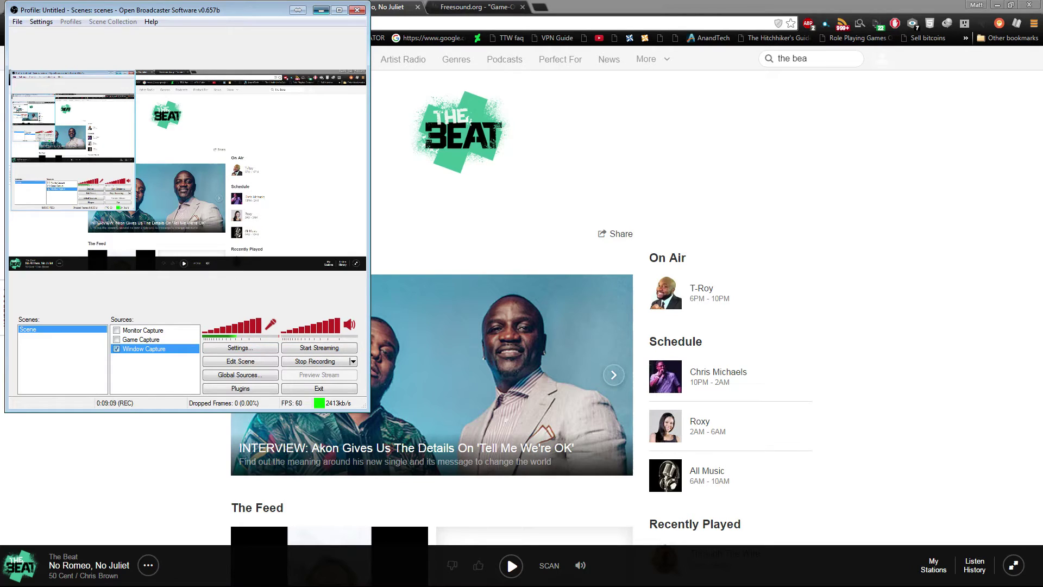
{"action": "left_click", "coordinate": [321, 10]}
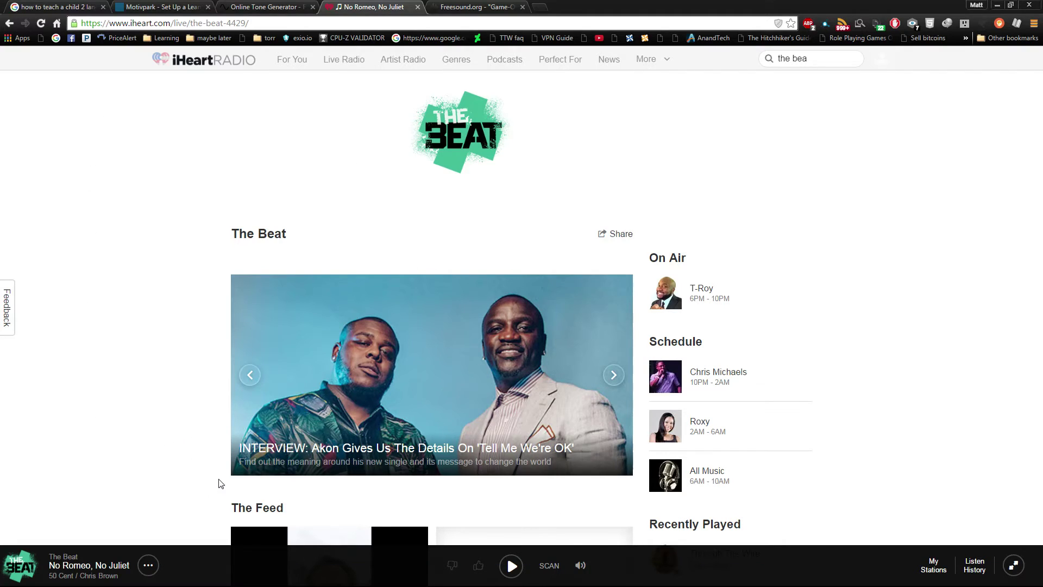
- Reload The Beat station page and inspect the sidebar area around the schedule
{"action": "left_click", "coordinate": [40, 23]}
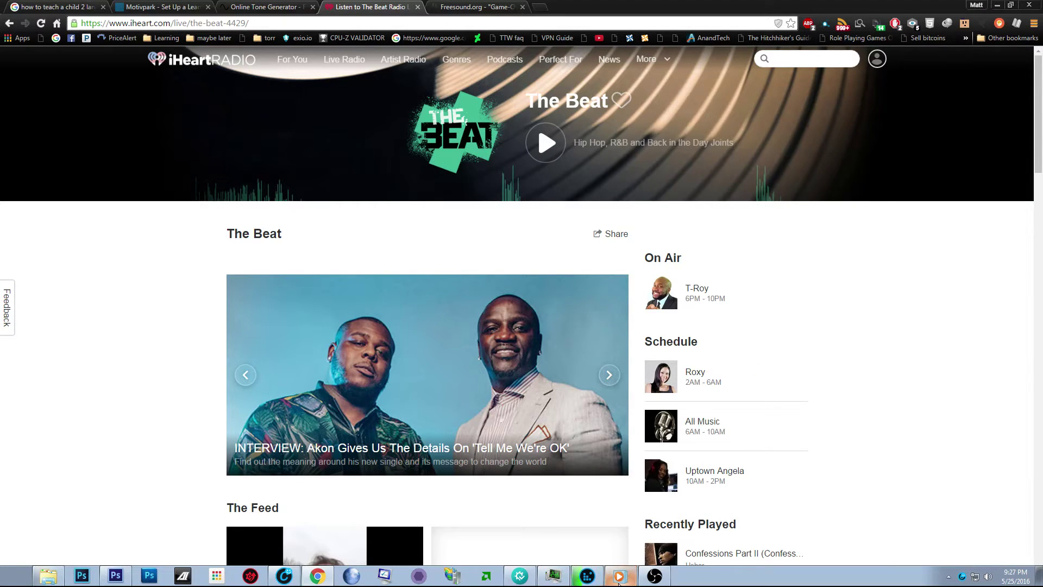
{"action": "right_click", "coordinate": [751, 328]}
{"action": "left_click", "coordinate": [803, 479]}
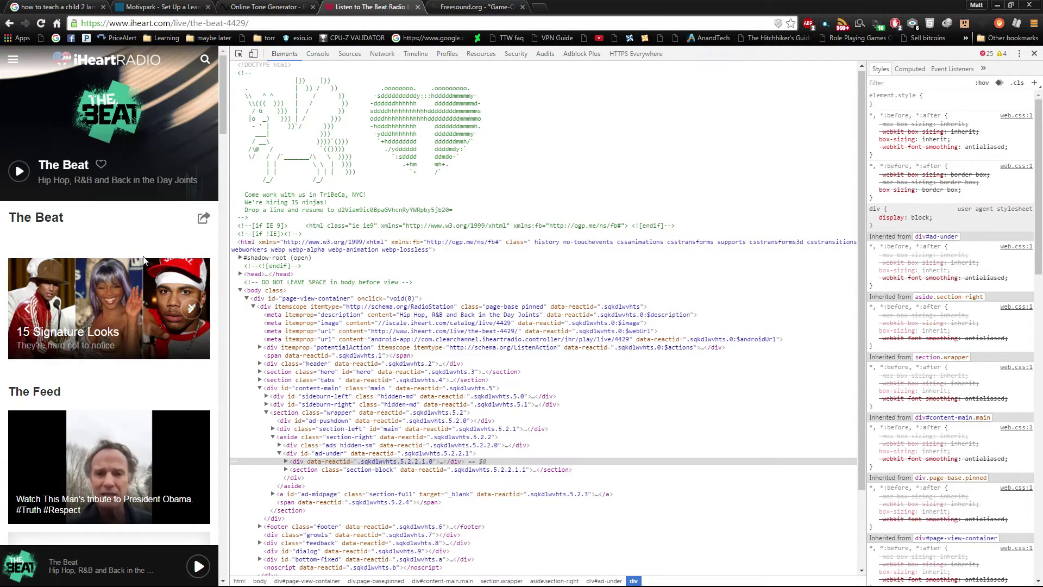
- Inspect the "15 Signature Looks" carousel image and delete its img element from the page's code
{"action": "right_click", "coordinate": [116, 283]}
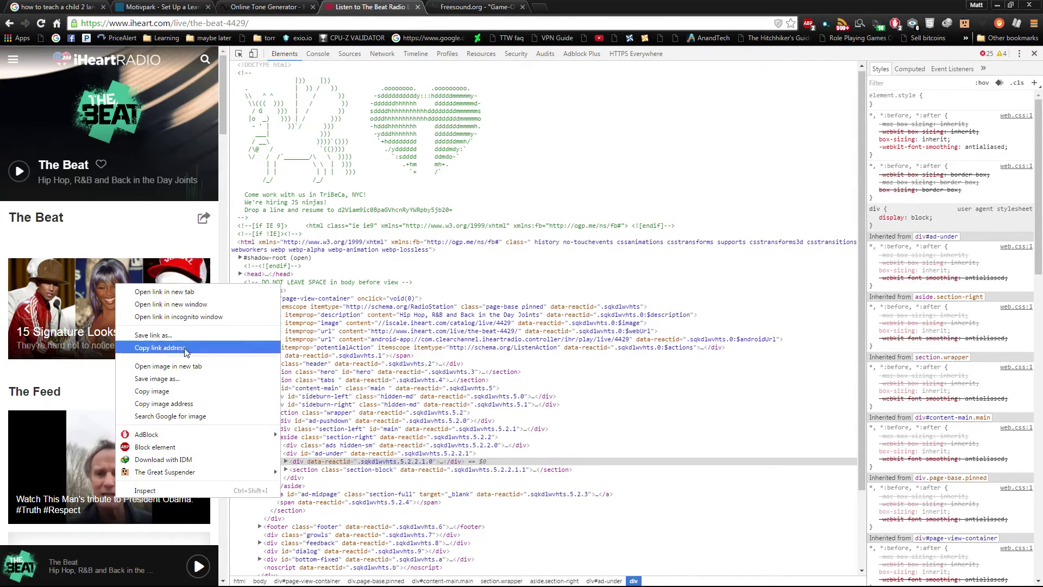
{"action": "left_click", "coordinate": [171, 491]}
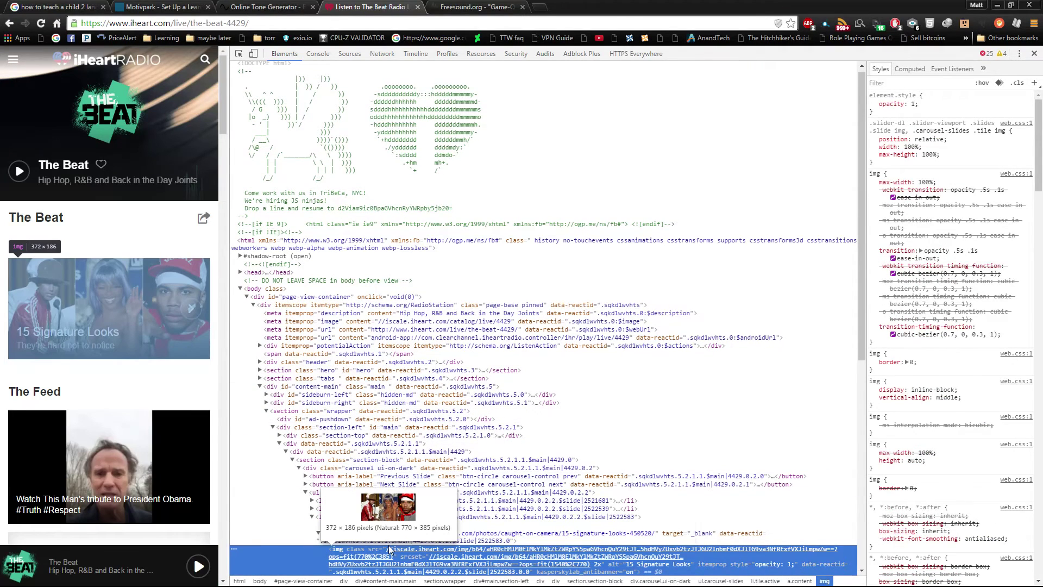
{"action": "right_click", "coordinate": [389, 552]}
{"action": "left_click", "coordinate": [432, 387]}
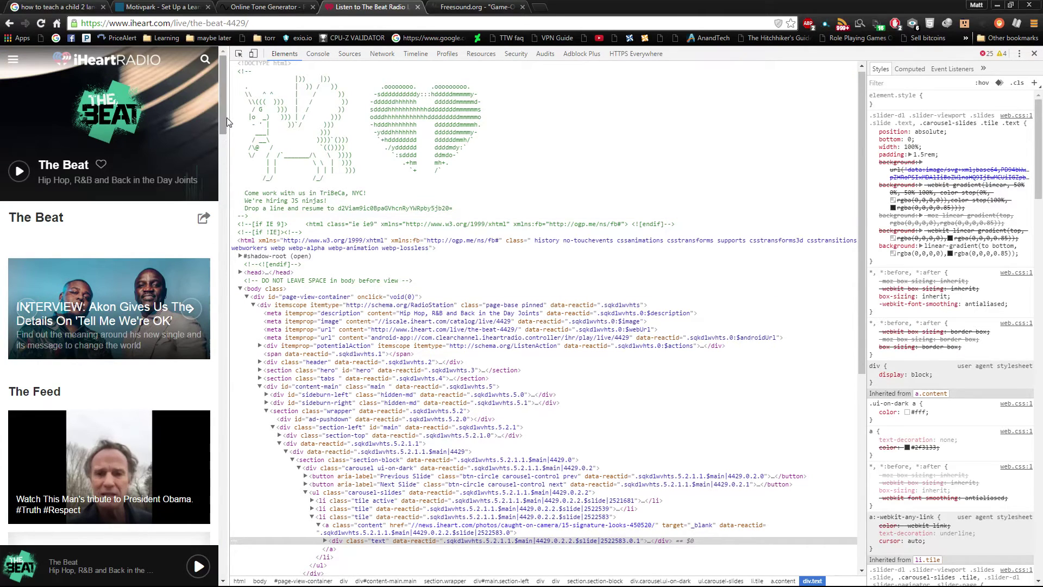
- Inspect The Beat logo in the station header and delete its profile-art img element
{"action": "left_click_drag", "start_coordinate": [223, 117], "coordinate": [215, 197]}
{"action": "scroll", "coordinate": [218, 155], "scroll_direction": "up", "scroll_amount": 10}
{"action": "right_click", "coordinate": [103, 107]}
{"action": "left_click", "coordinate": [132, 225]}
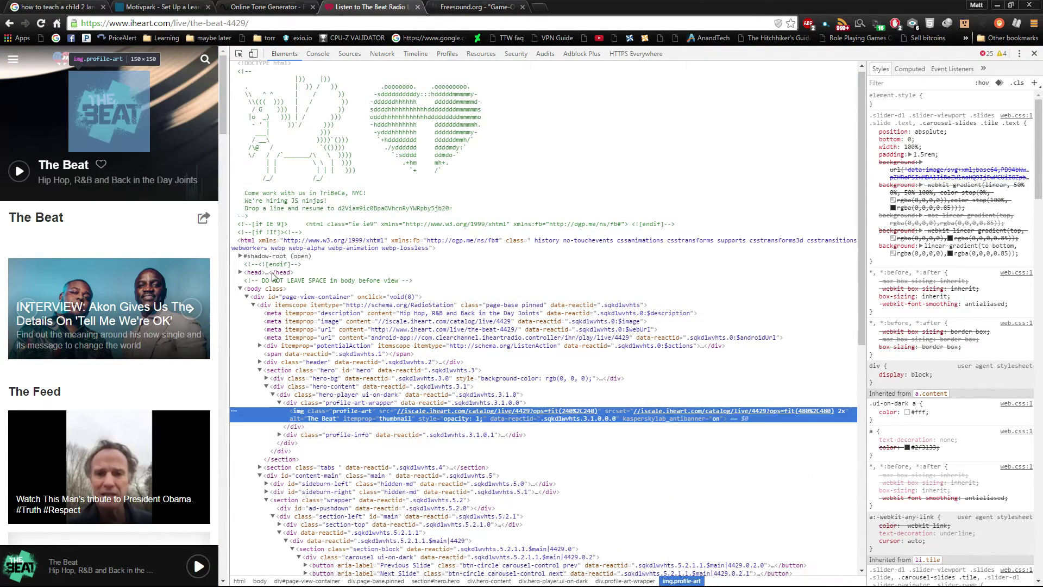
{"action": "right_click", "coordinate": [433, 419]}
{"action": "left_click", "coordinate": [463, 252]}
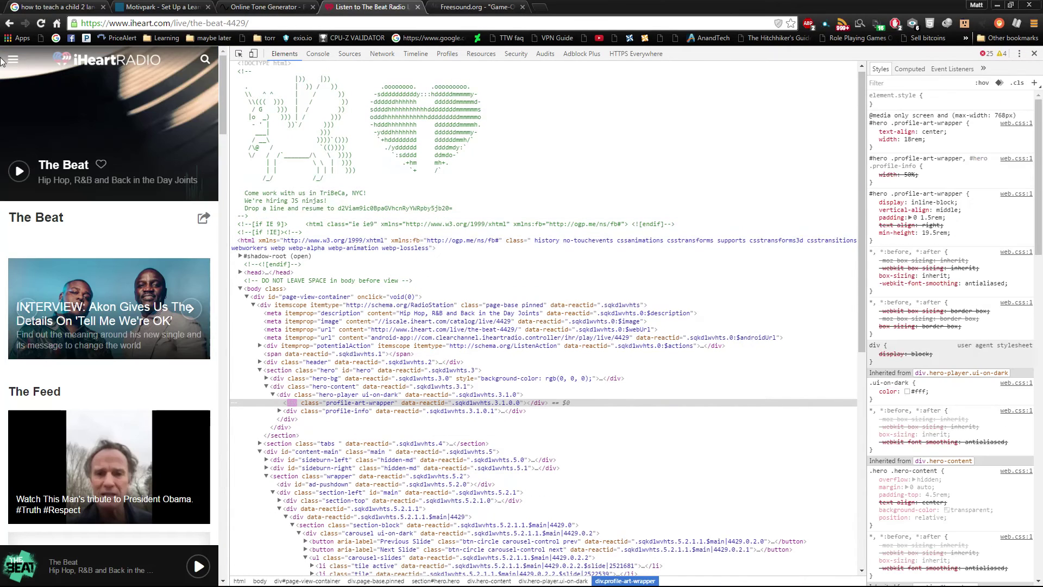
- Reload the station page to discard the local element deletions, and close the developer tools
{"action": "left_click", "coordinate": [40, 23]}
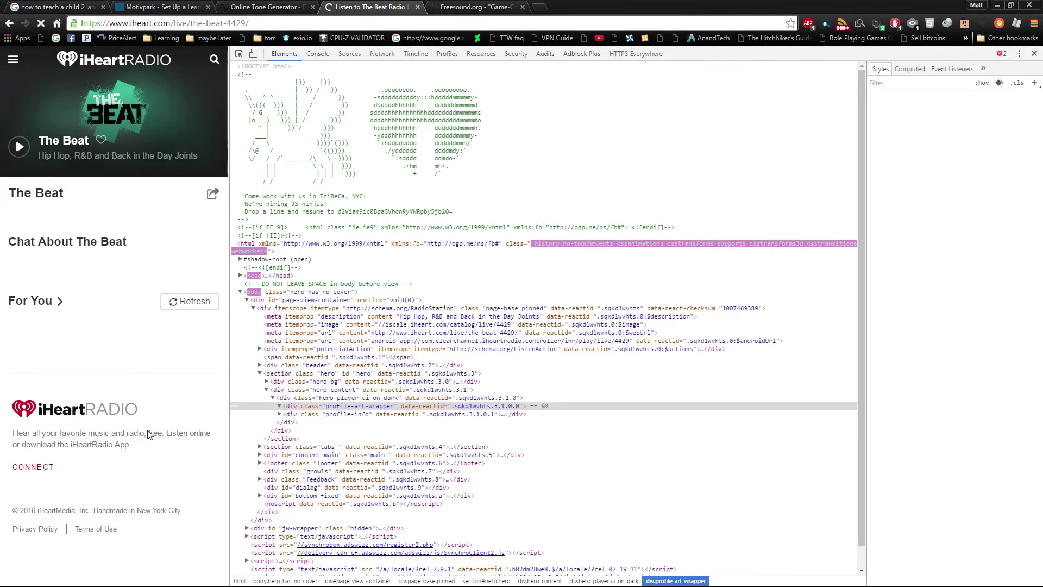
{"action": "left_click", "coordinate": [1036, 54]}
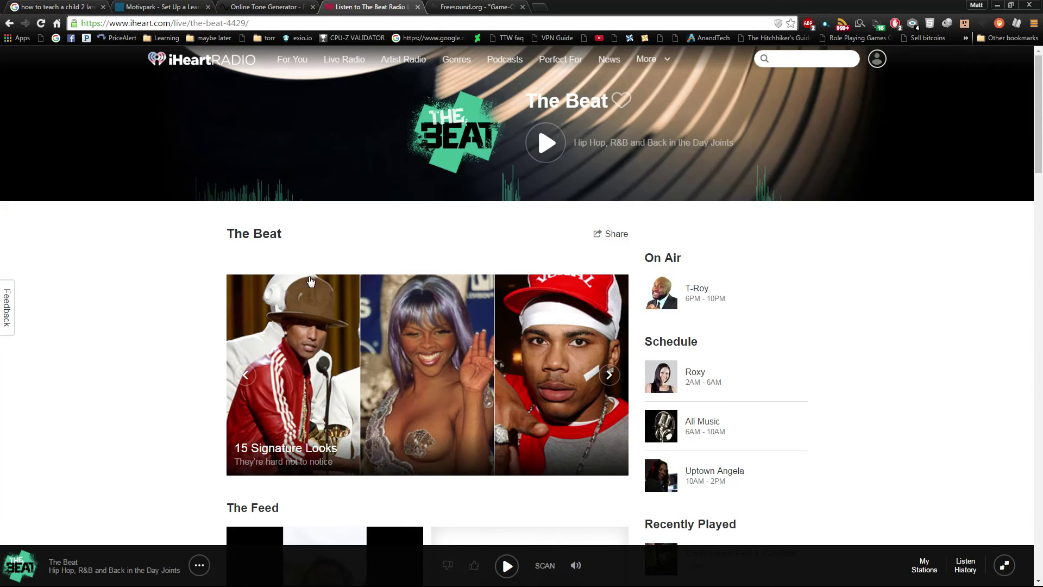
{"action": "scroll", "coordinate": [969, 200], "scroll_direction": "down", "scroll_amount": 10}
{"action": "scroll", "coordinate": [965, 208], "scroll_direction": "down", "scroll_amount": 5}
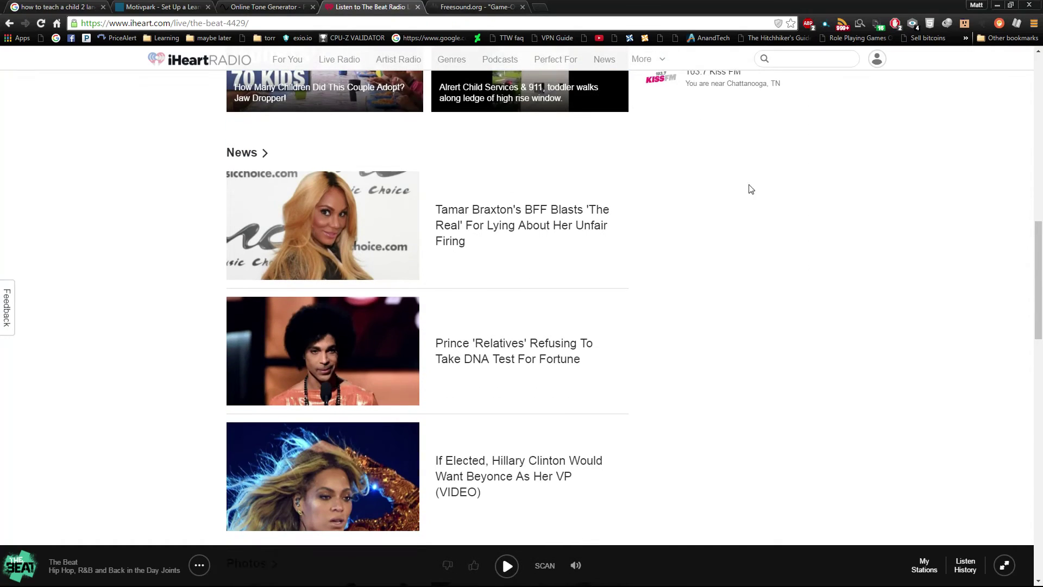
{"action": "scroll", "coordinate": [687, 319], "scroll_direction": "down", "scroll_amount": 3}
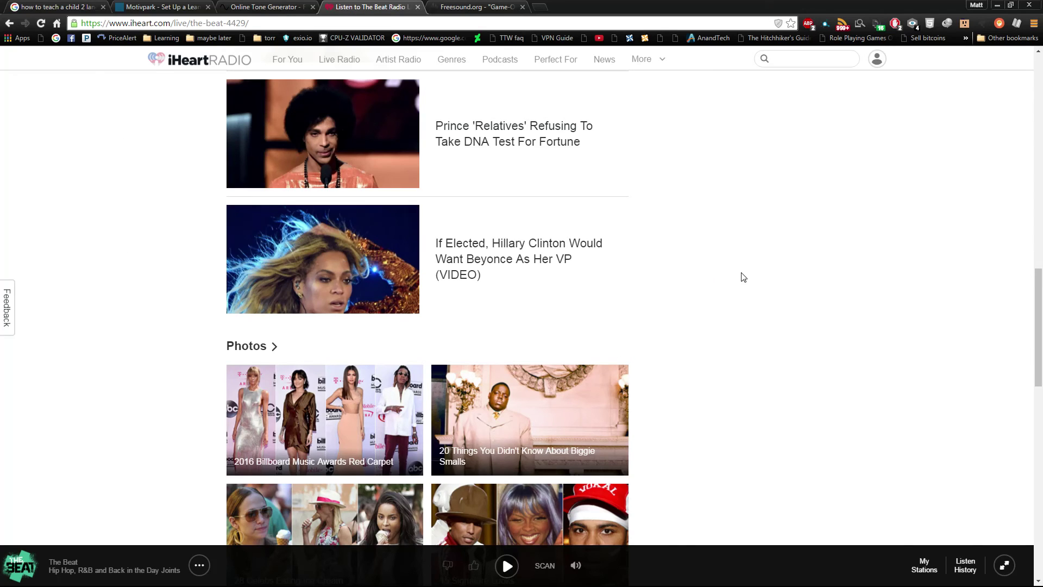
{"action": "scroll", "coordinate": [784, 271], "scroll_direction": "up", "scroll_amount": 10}
{"action": "scroll", "coordinate": [785, 270], "scroll_direction": "down", "scroll_amount": 9}
{"action": "scroll", "coordinate": [784, 270], "scroll_direction": "down", "scroll_amount": 5}
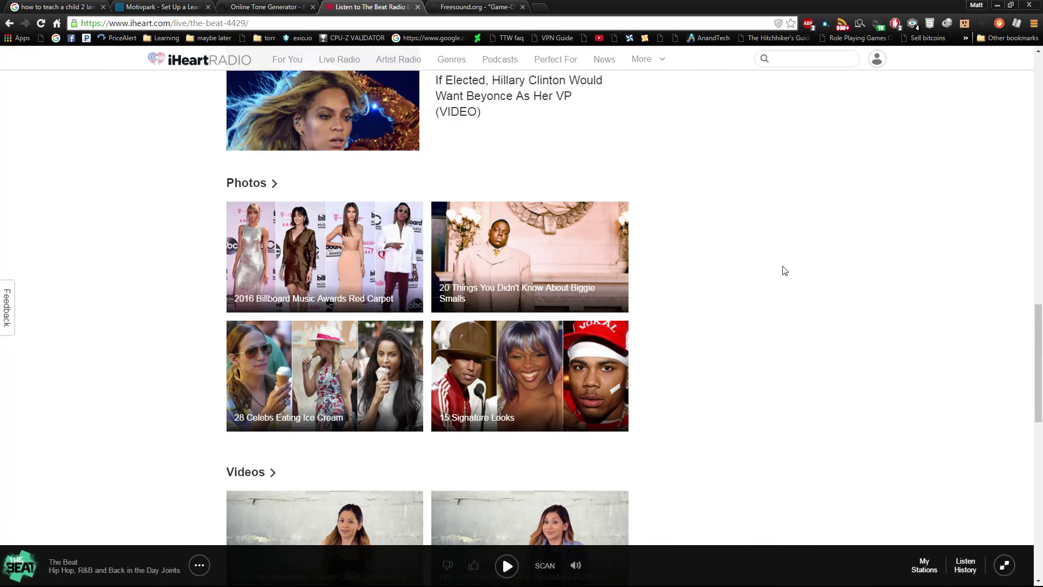
{"action": "scroll", "coordinate": [785, 270], "scroll_direction": "up", "scroll_amount": 6}
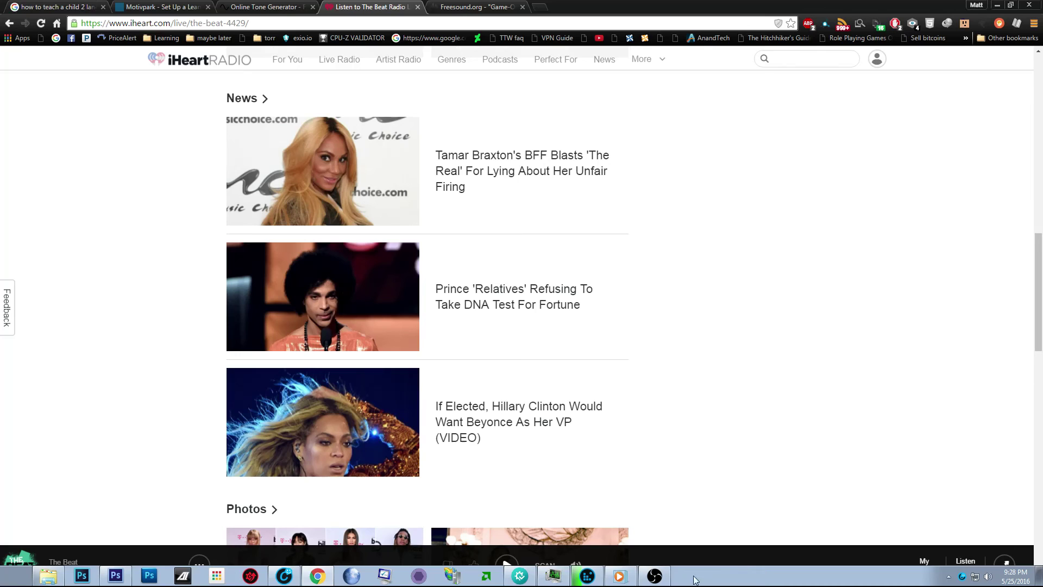
{"action": "left_click", "coordinate": [655, 576]}
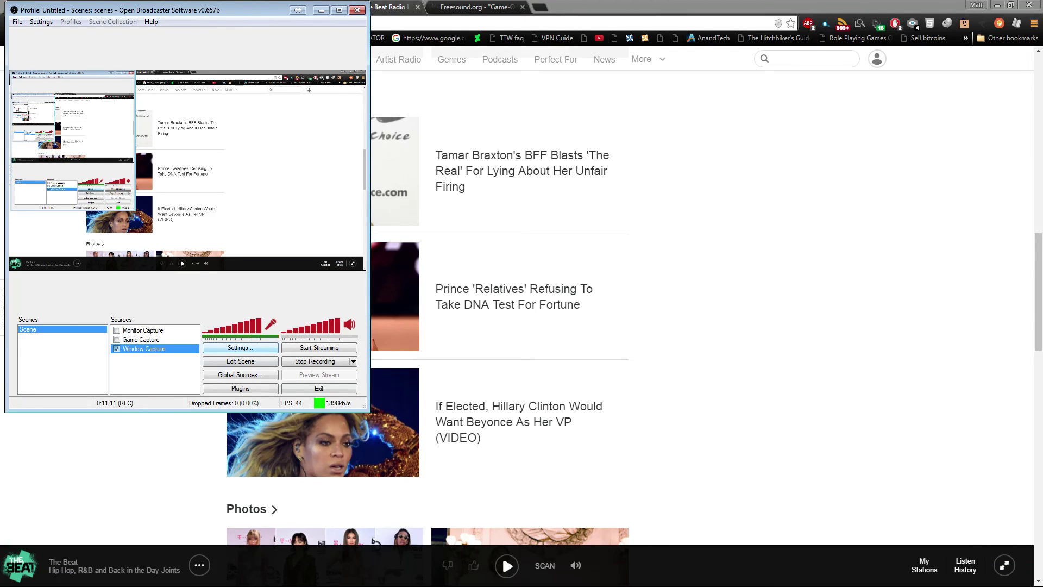